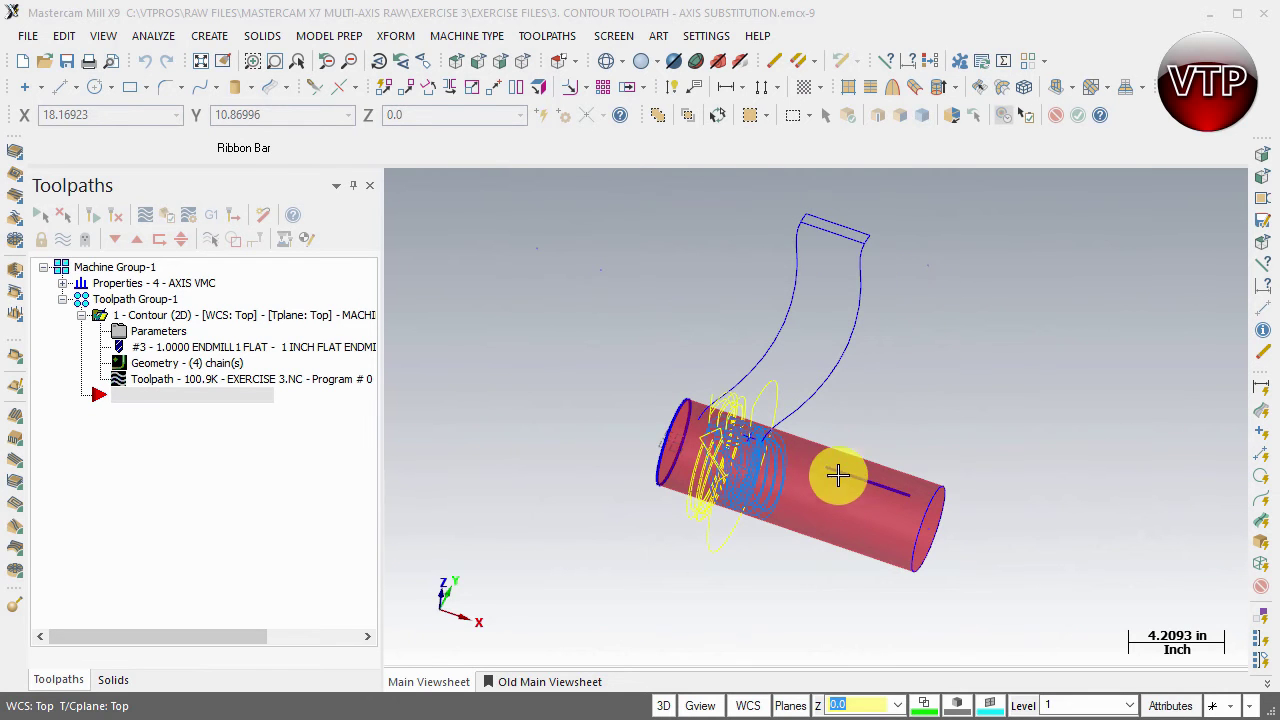
Step: Select and inspect the slot line and right end circle on the cylinder, orbiting the model
left_click(897, 498)
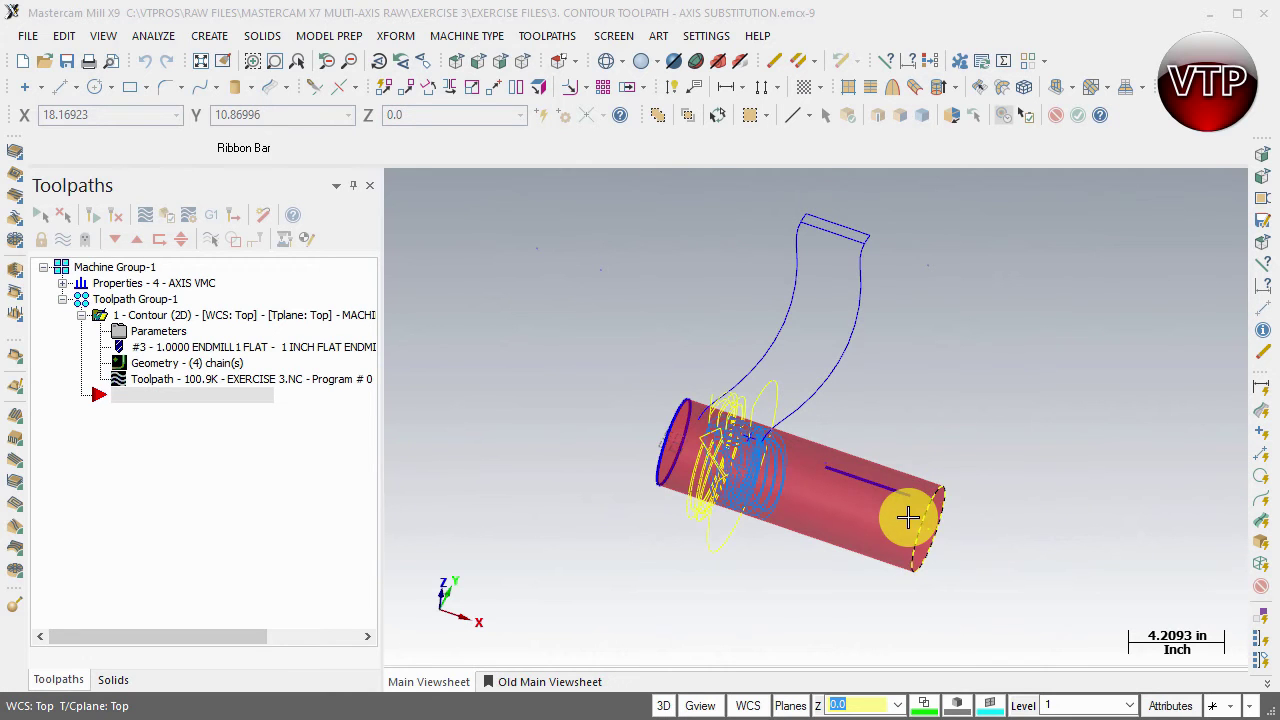
key("Return")
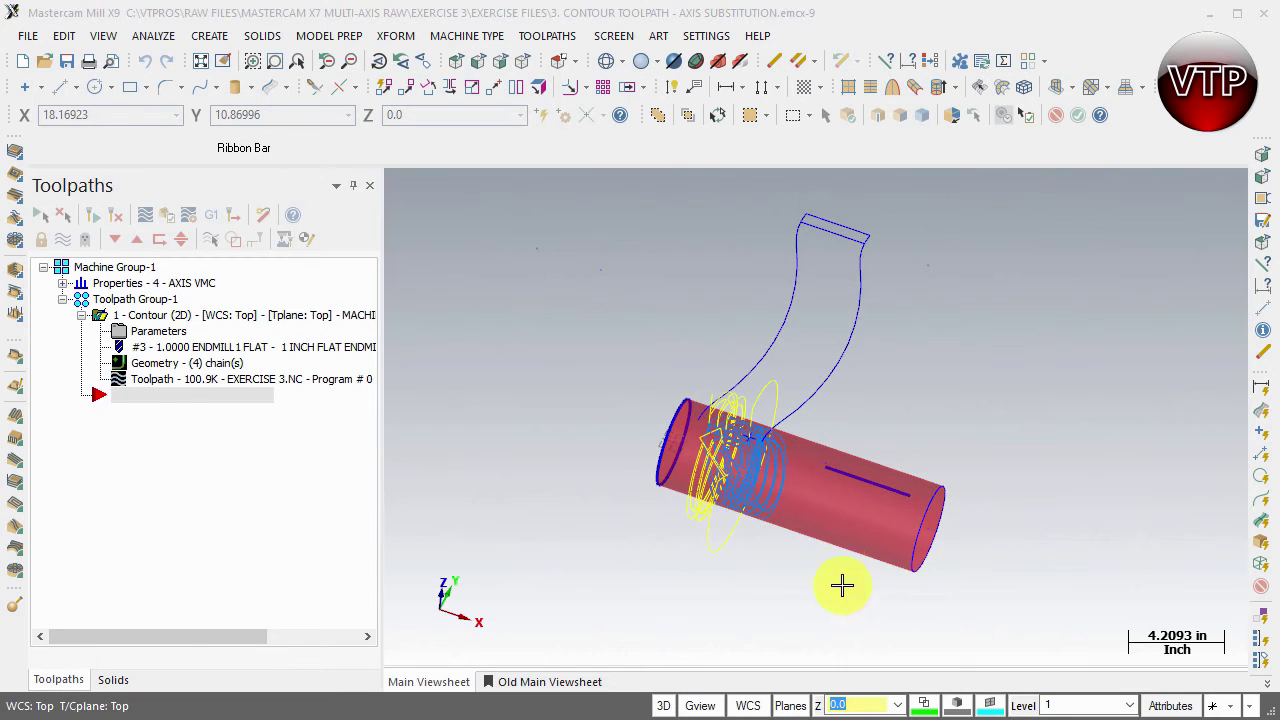
left_click(877, 494)
key("Return")
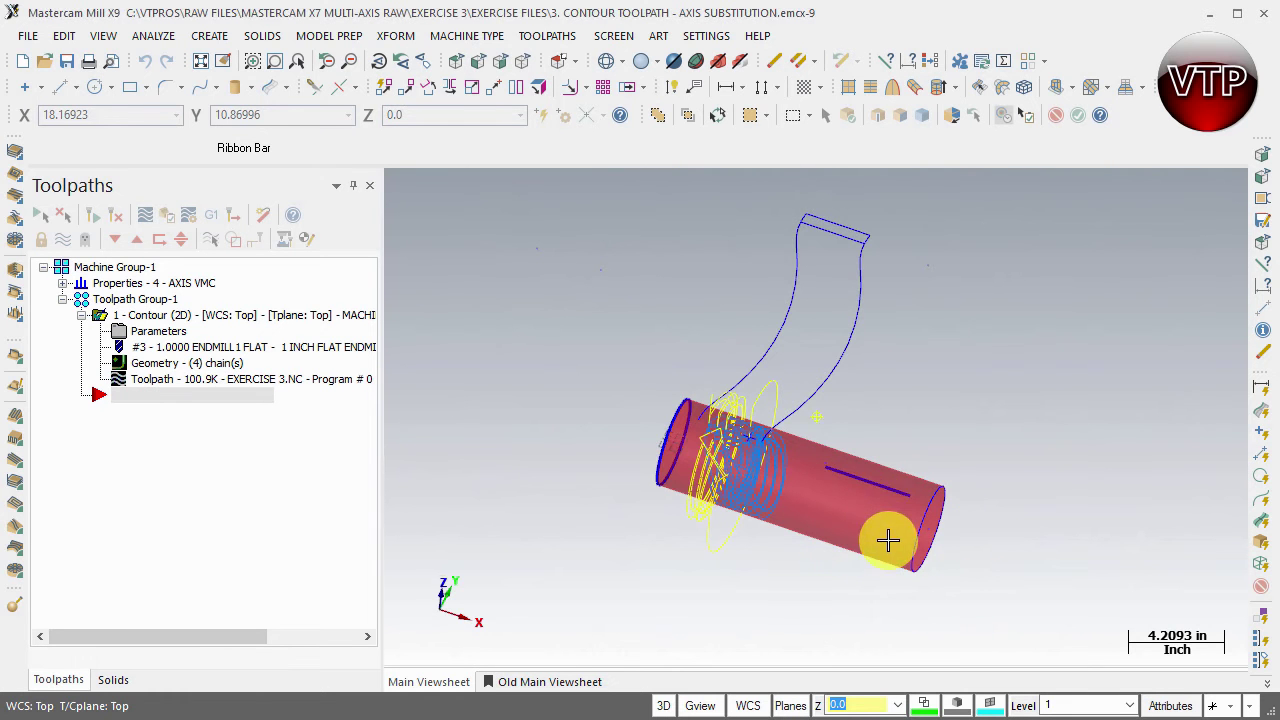
middle_click_drag(889, 540, 844, 512)
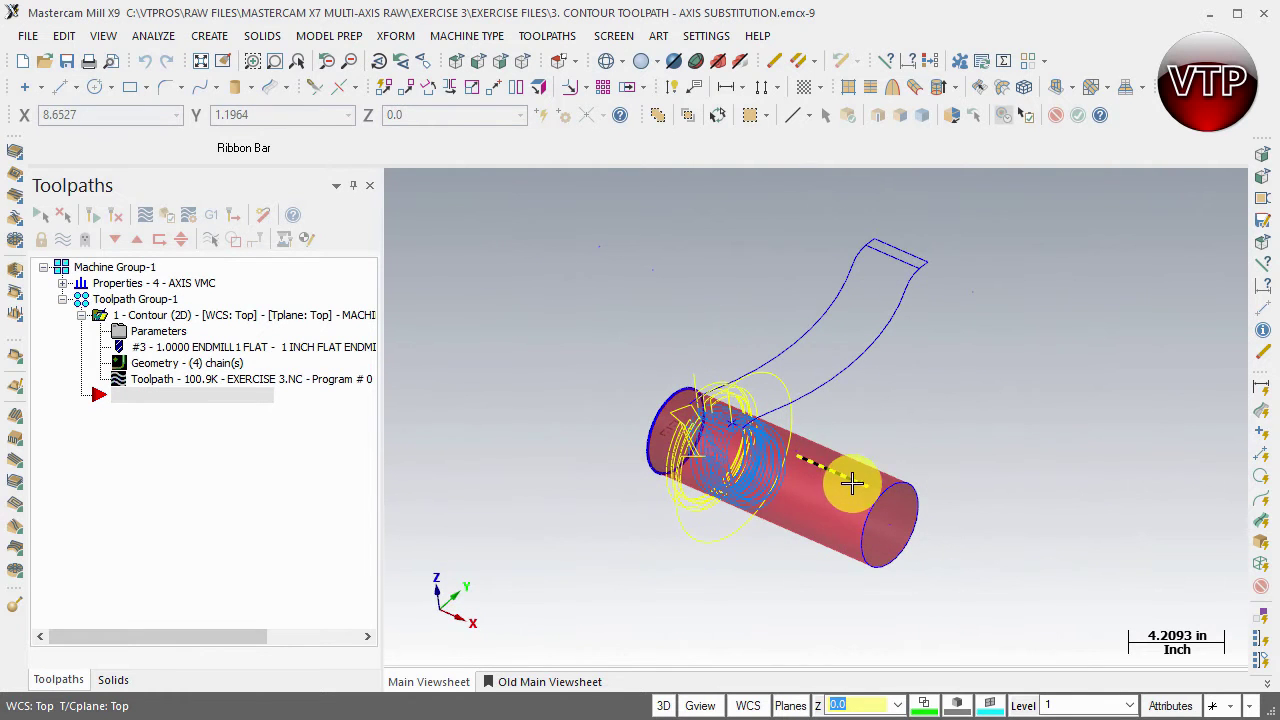
left_click(895, 478)
key("Return")
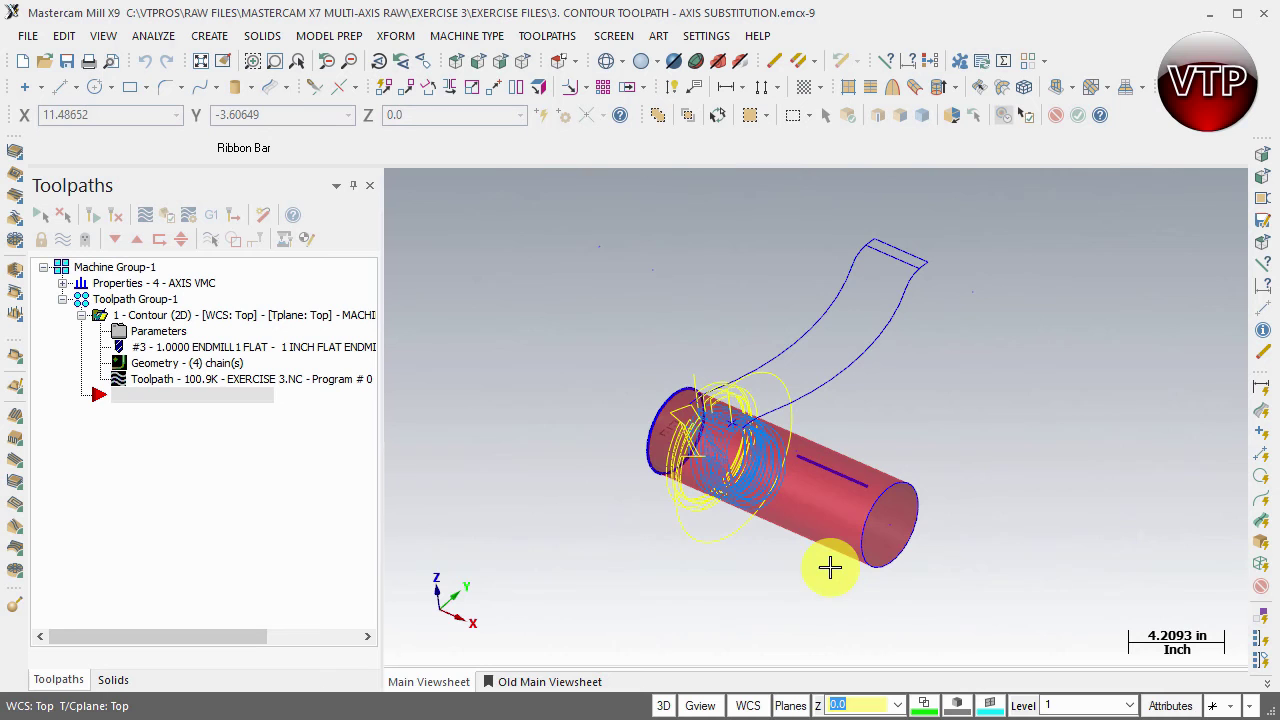
left_click(846, 484)
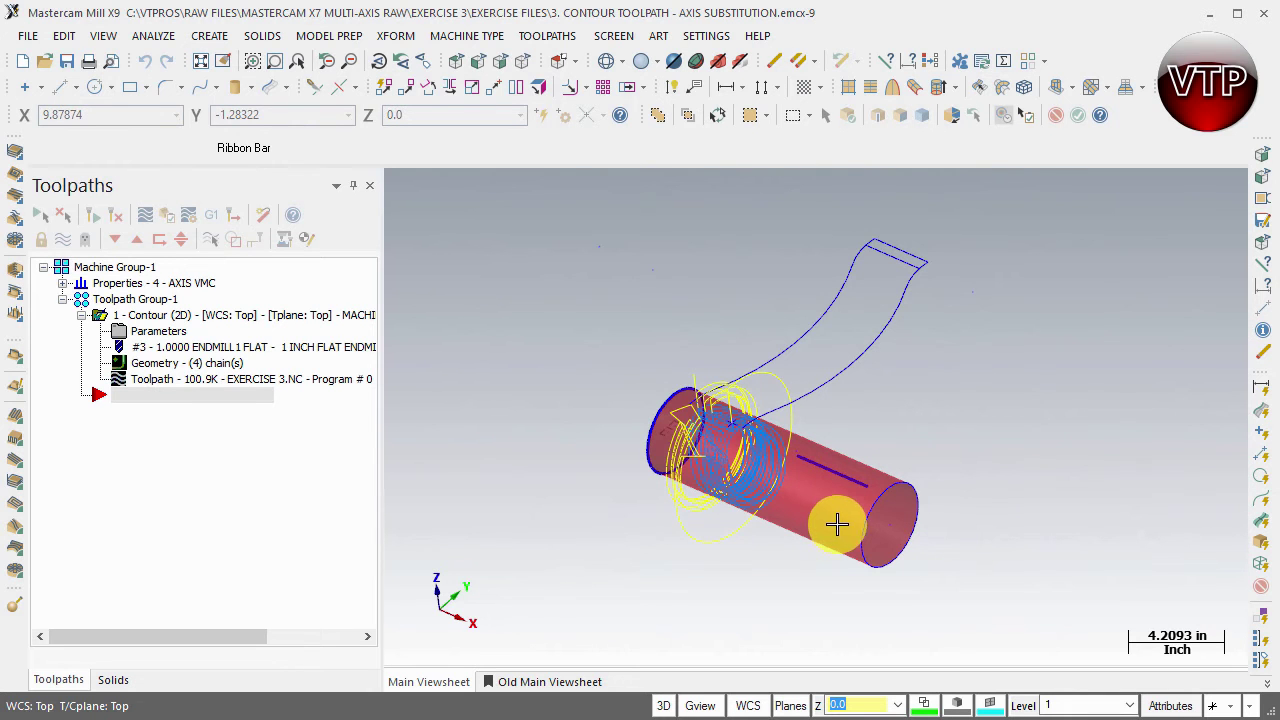
Step: Create a new Contour toolpath chained to the slot line and open its parameters
left_click(540, 36)
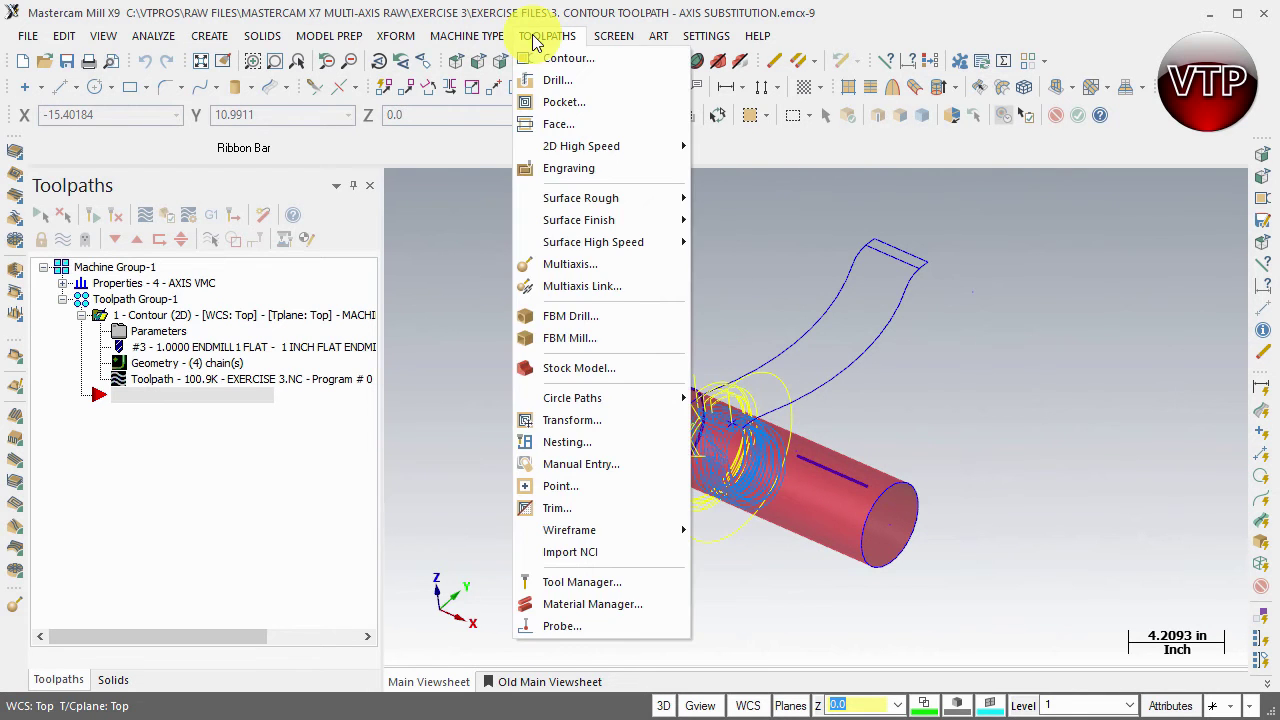
left_click(551, 53)
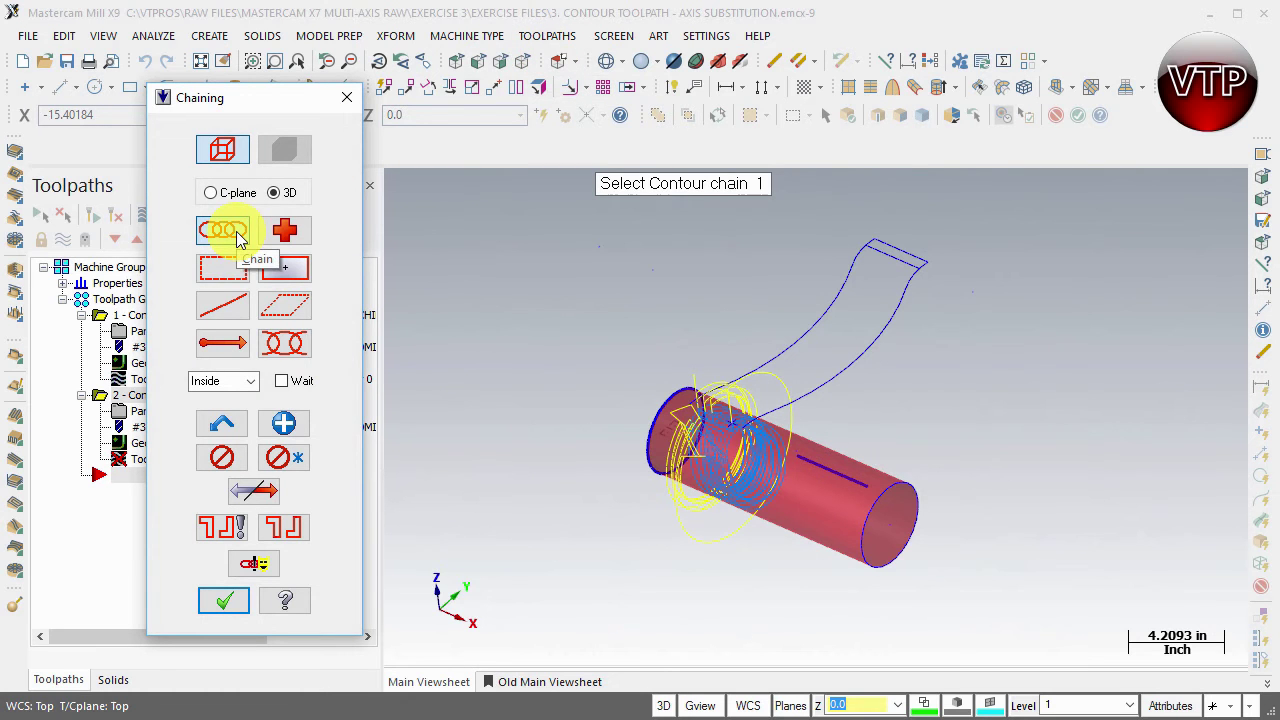
left_click(810, 461)
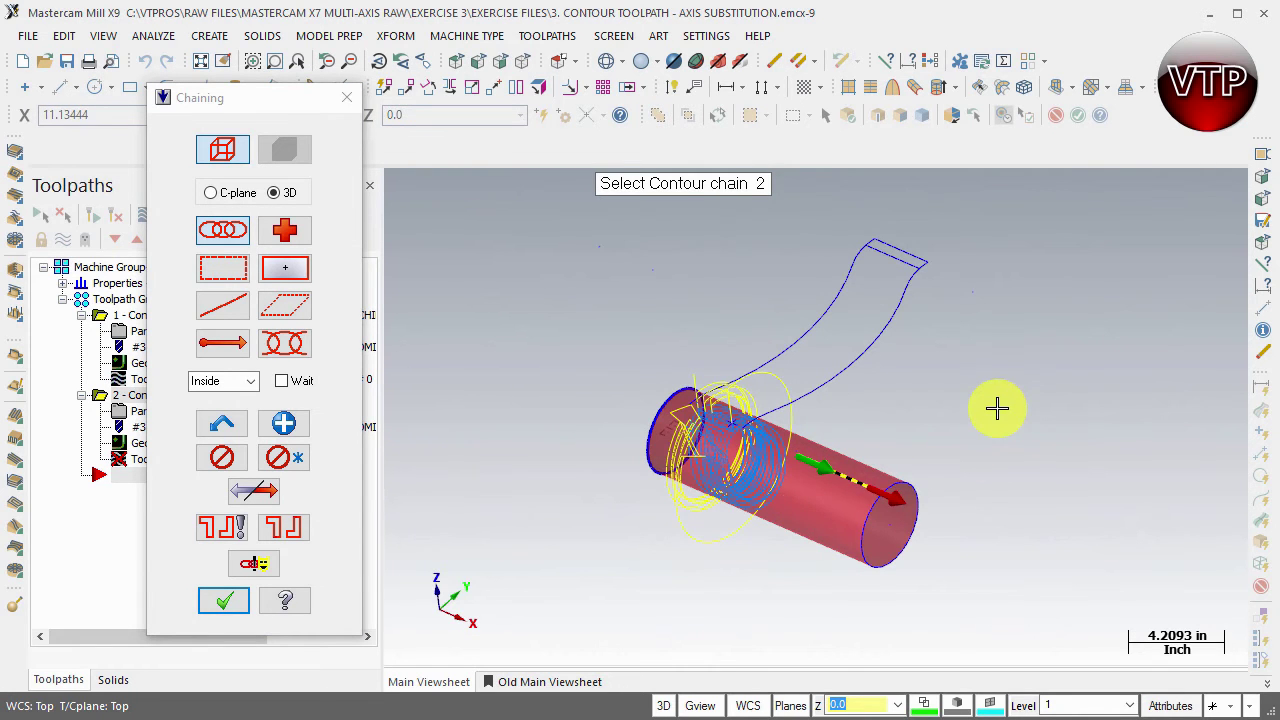
left_click(222, 604)
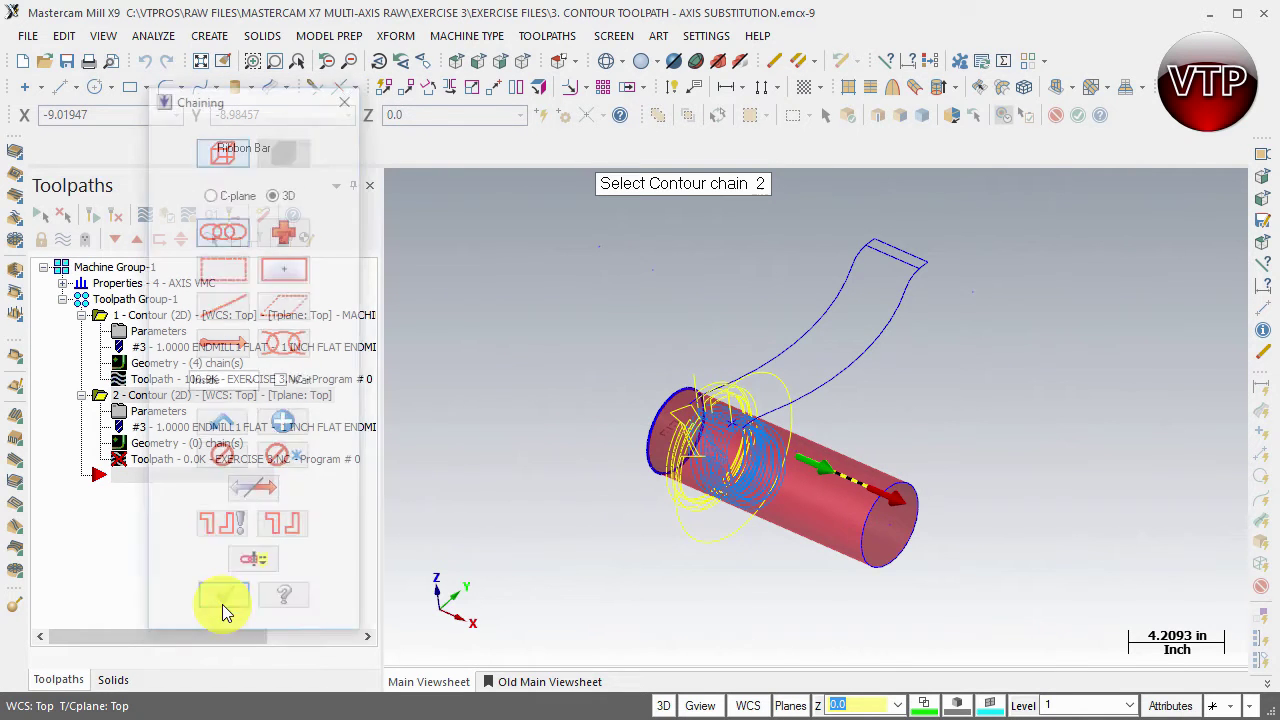
left_click_drag(897, 10, 401, 55)
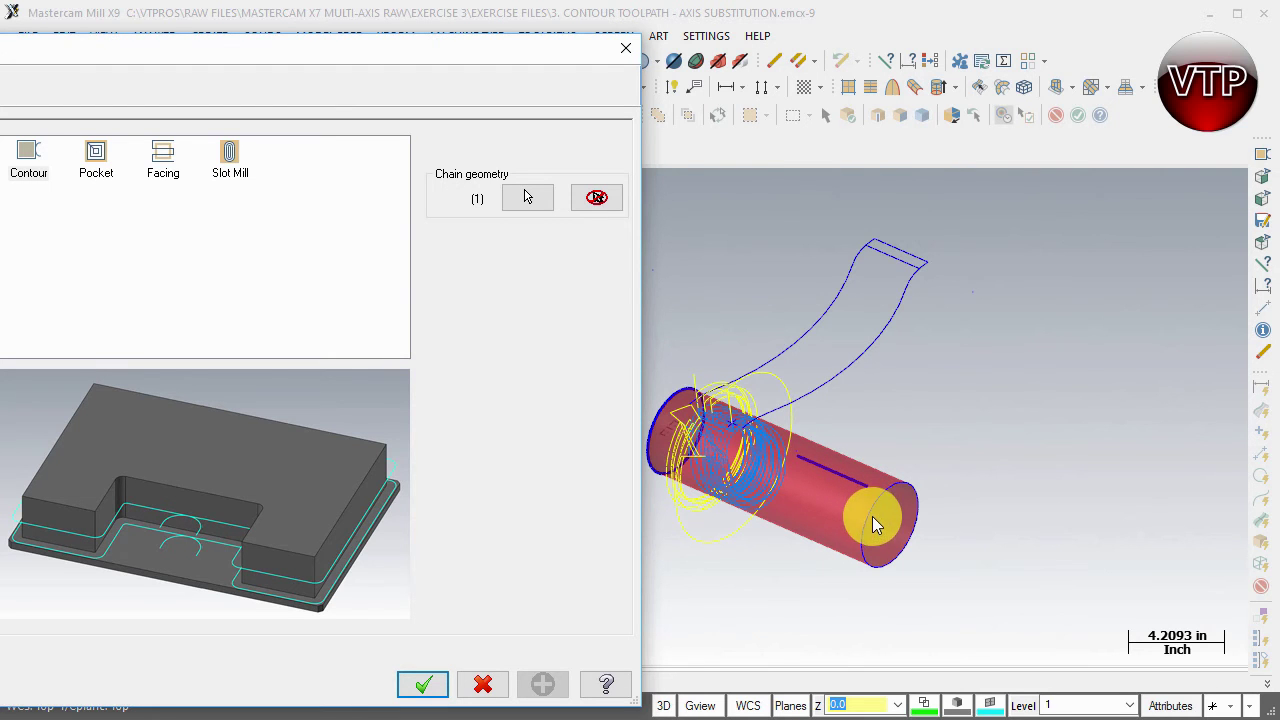
left_click_drag(491, 47, 905, 33)
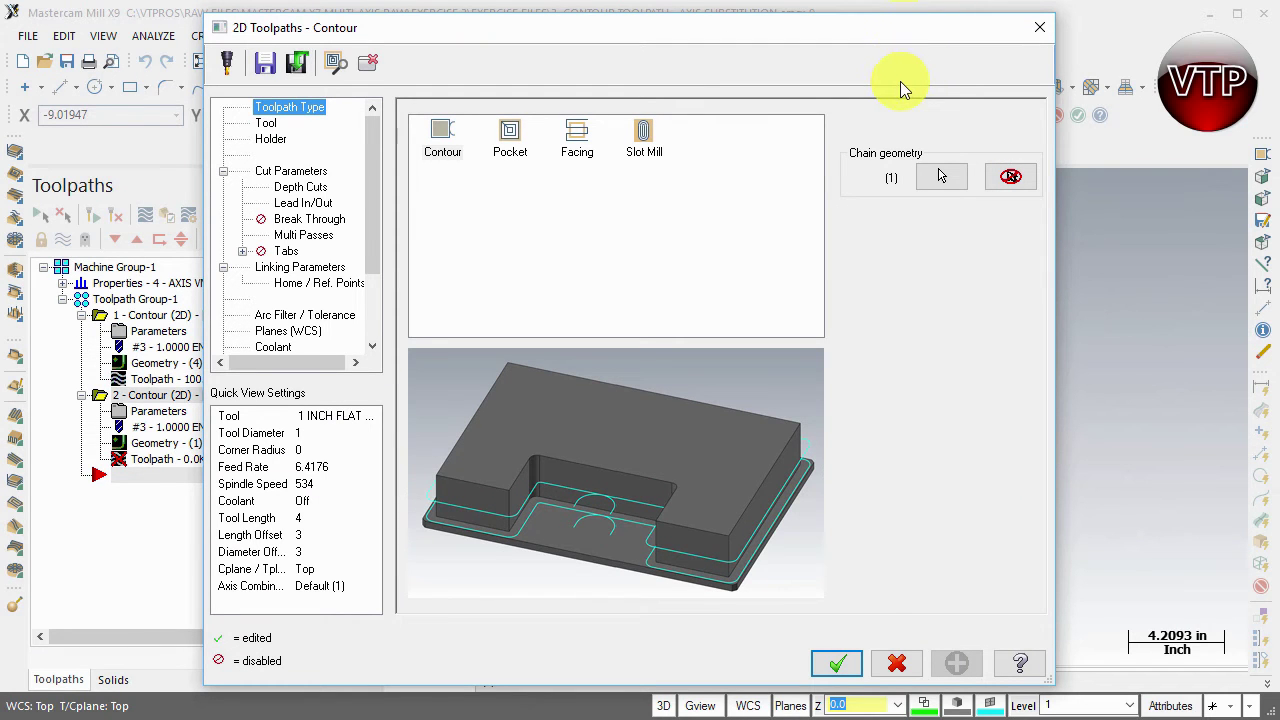
Step: Assign tool 1, the 5/8 FLAT ENDMILL, with the comment CONTOUR SLOT
left_click(438, 148)
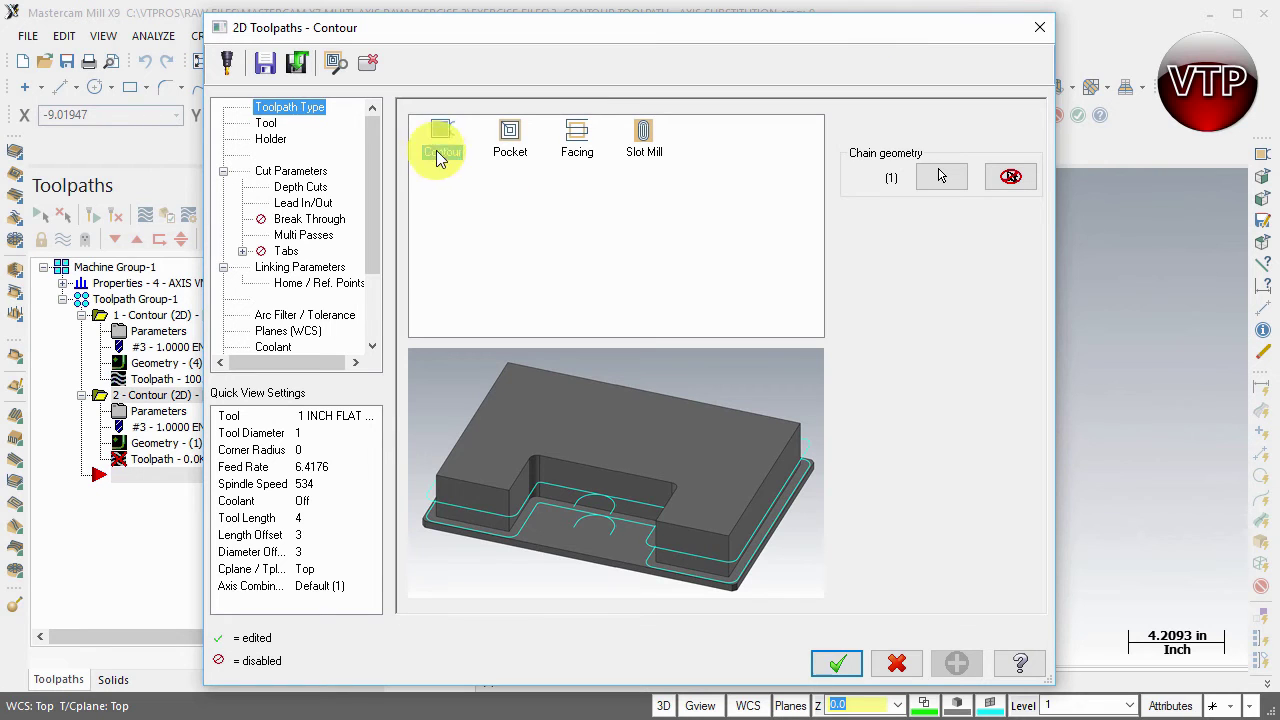
left_click(266, 123)
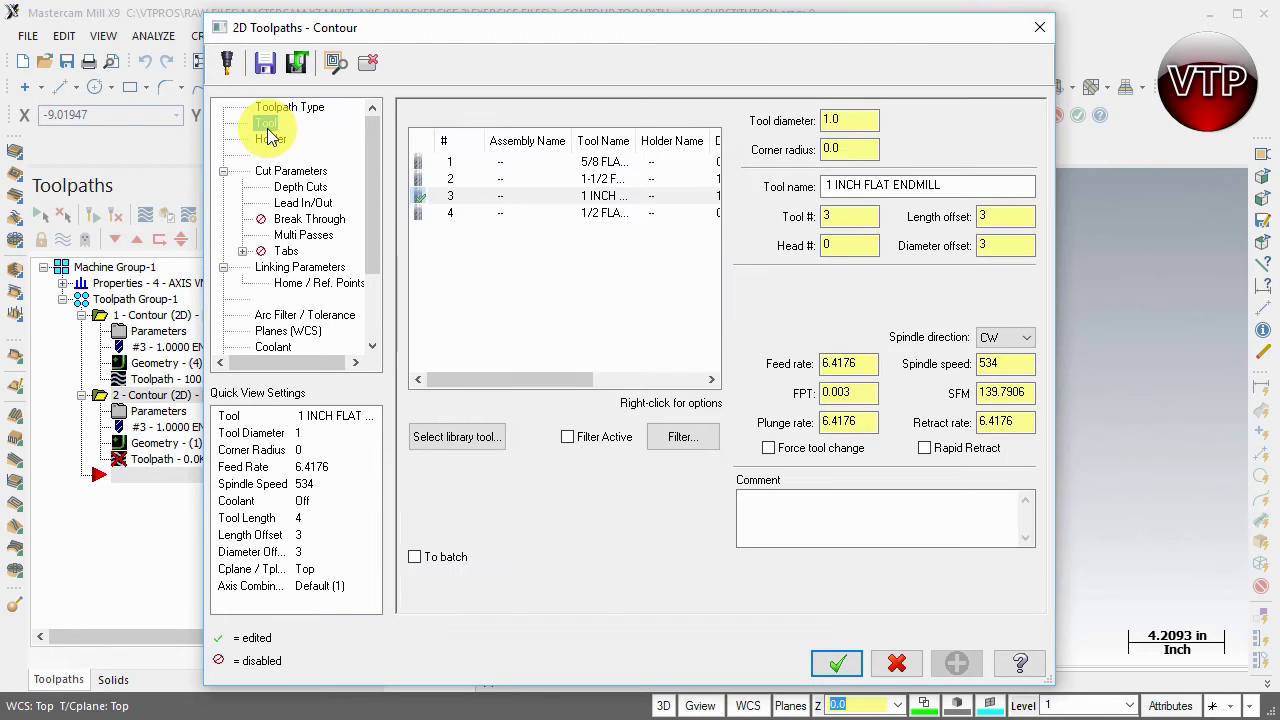
left_click(603, 162)
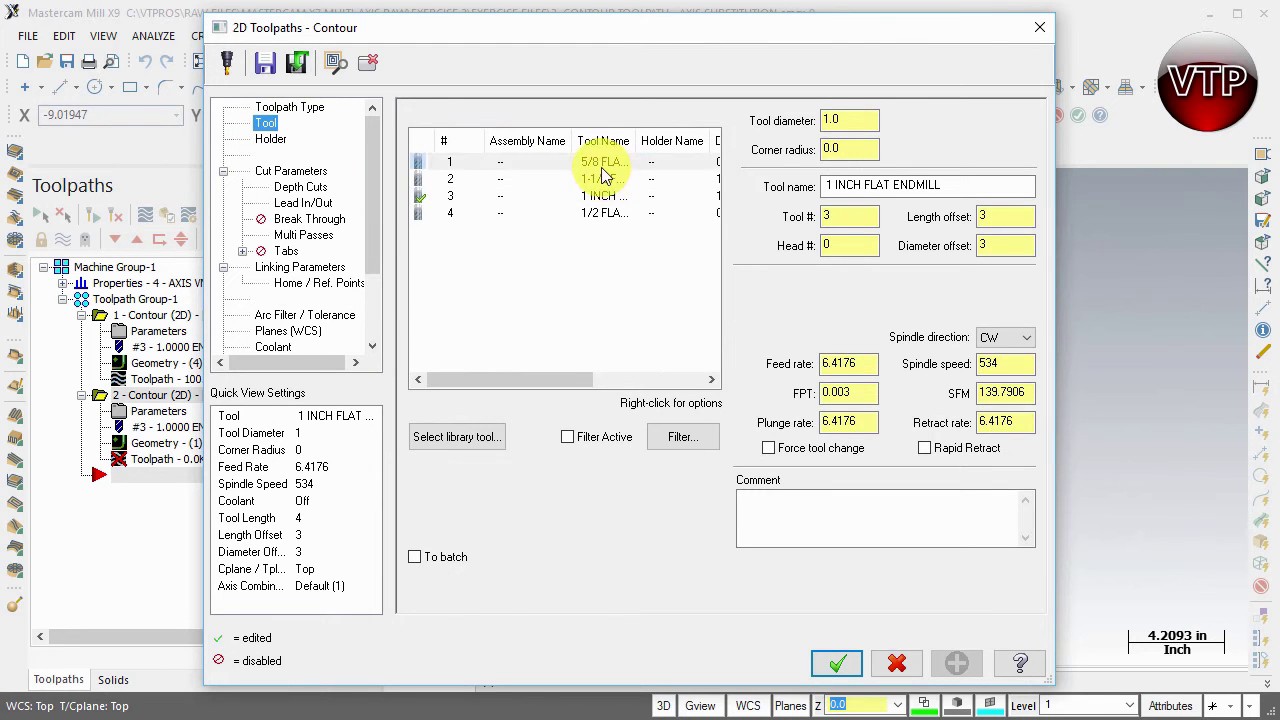
left_click_drag(637, 141, 708, 141)
left_click(789, 517)
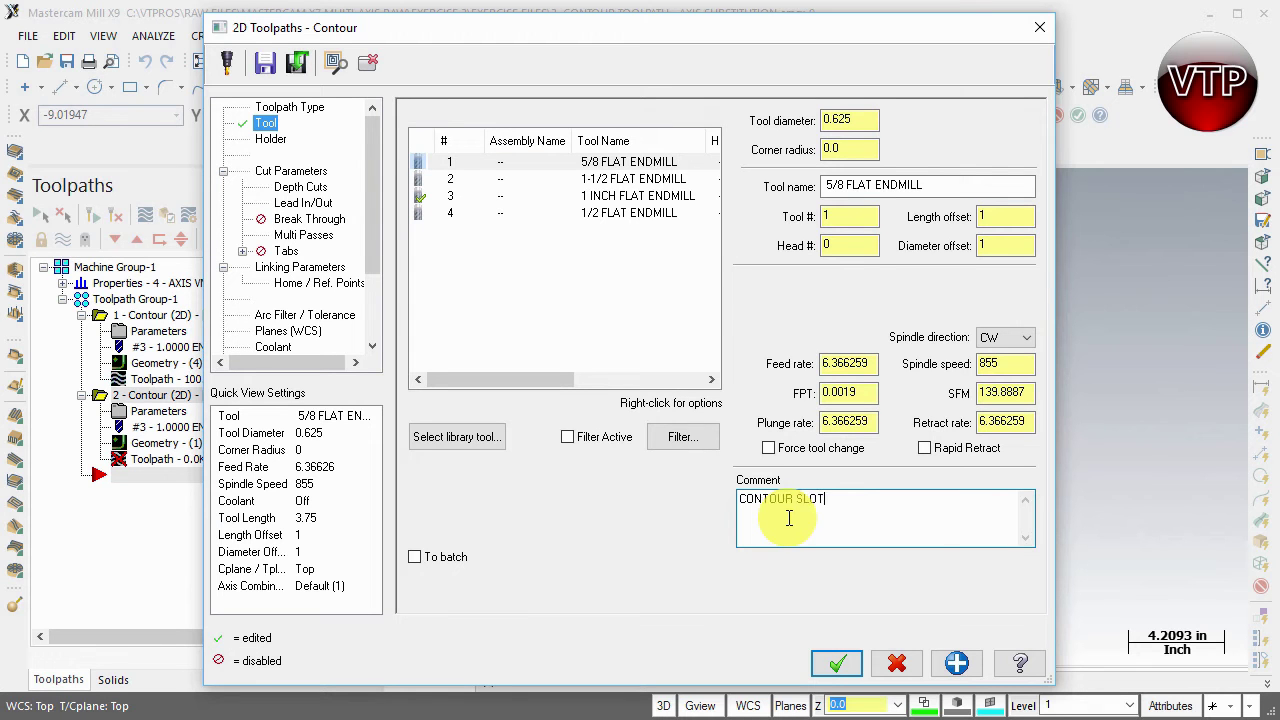
left_click(265, 123)
left_click(285, 171)
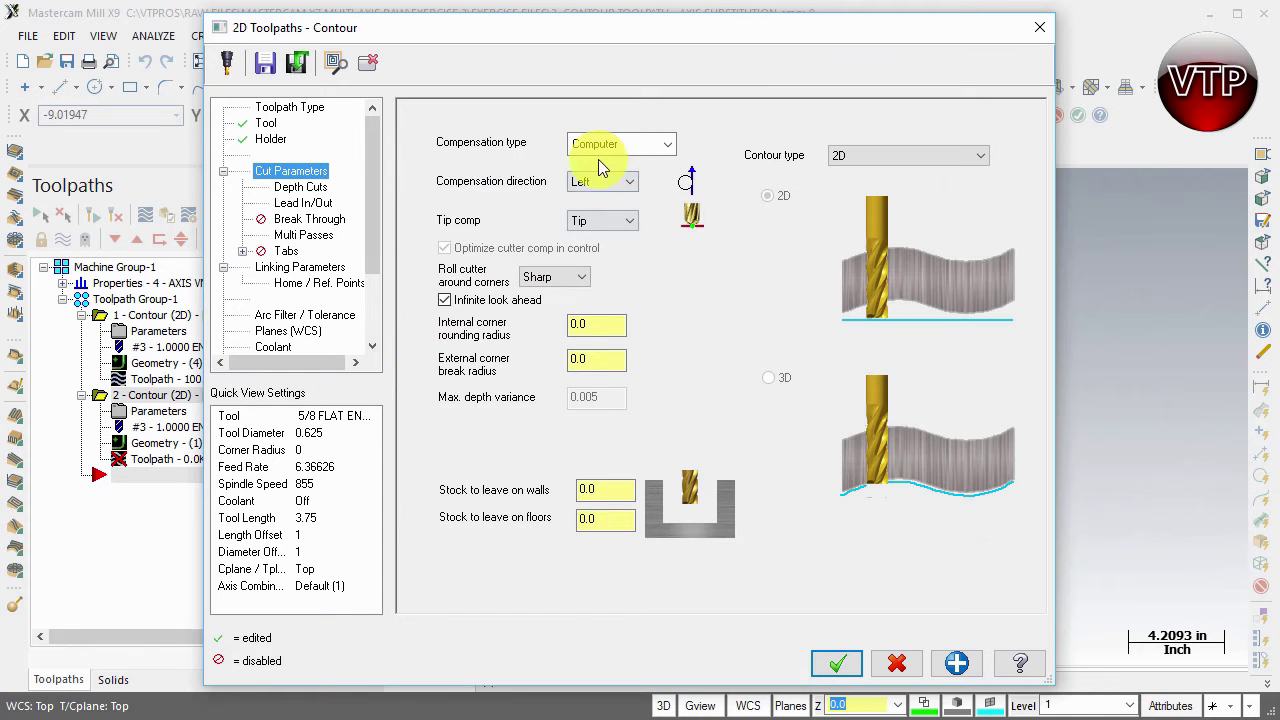
Step: Set the slot contour's compensation type to Off, checking the part behind the dialog
left_click(600, 144)
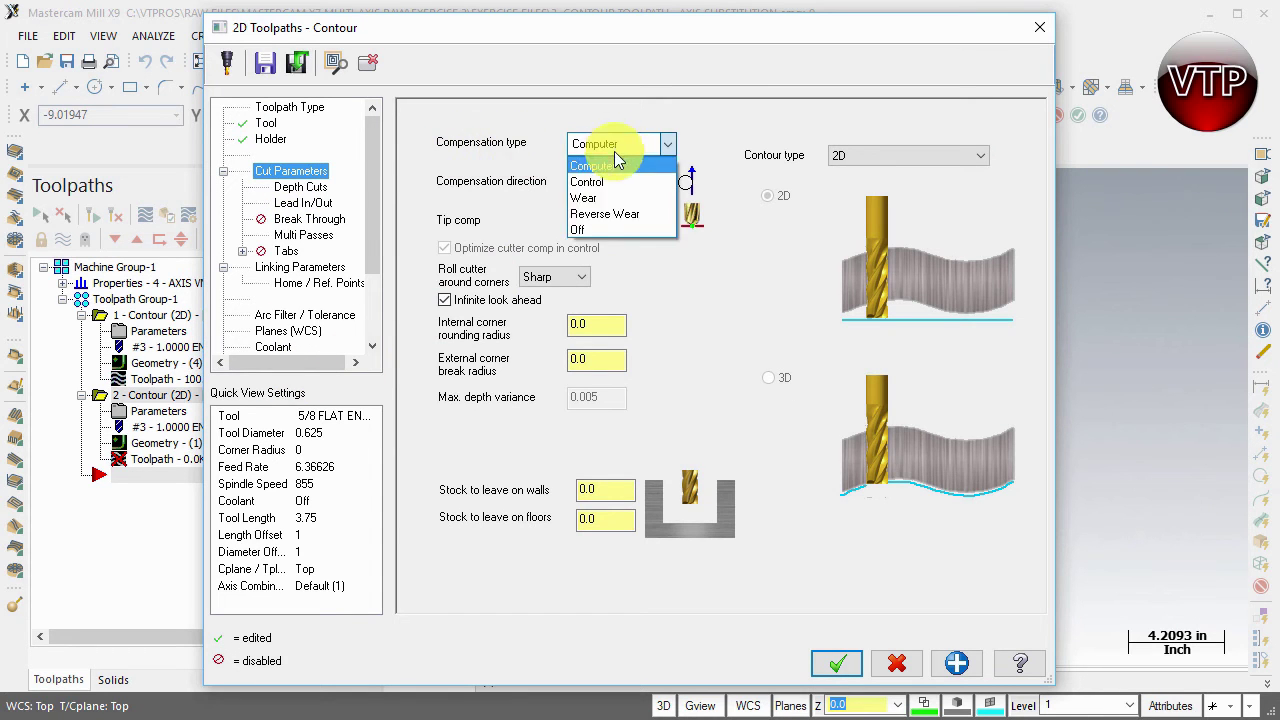
left_click(595, 233)
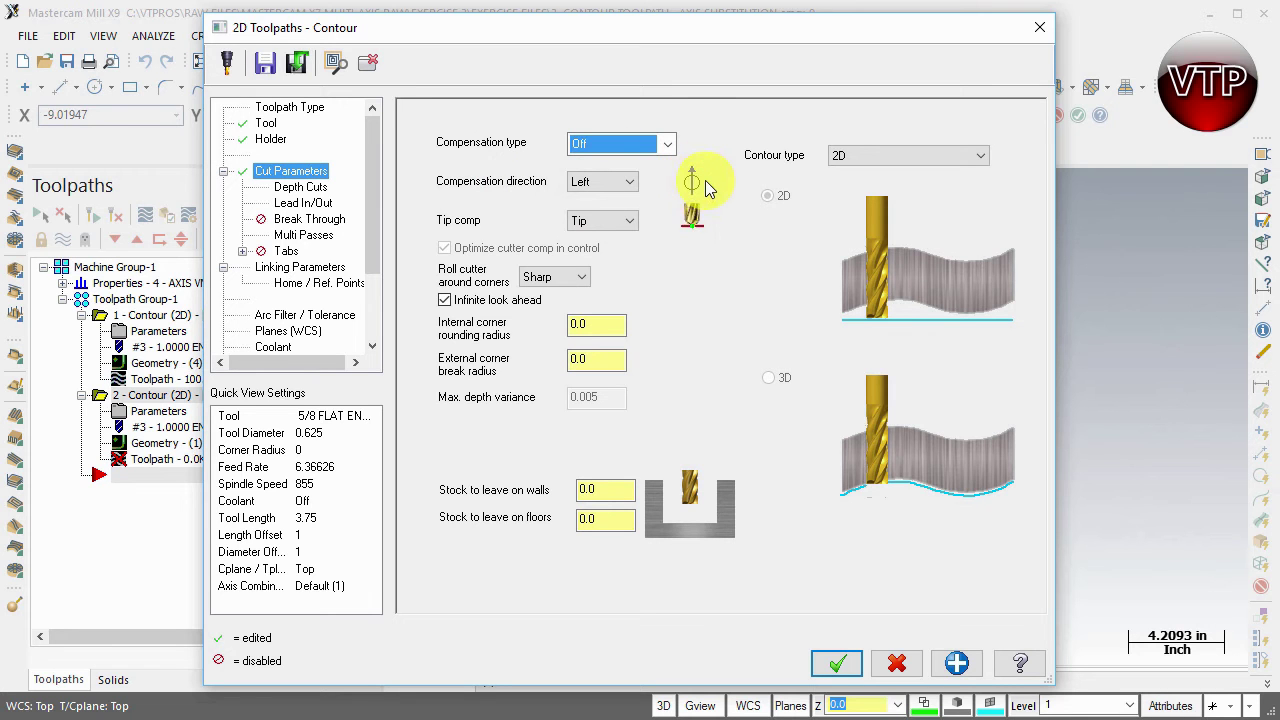
left_click_drag(920, 34, 343, 124)
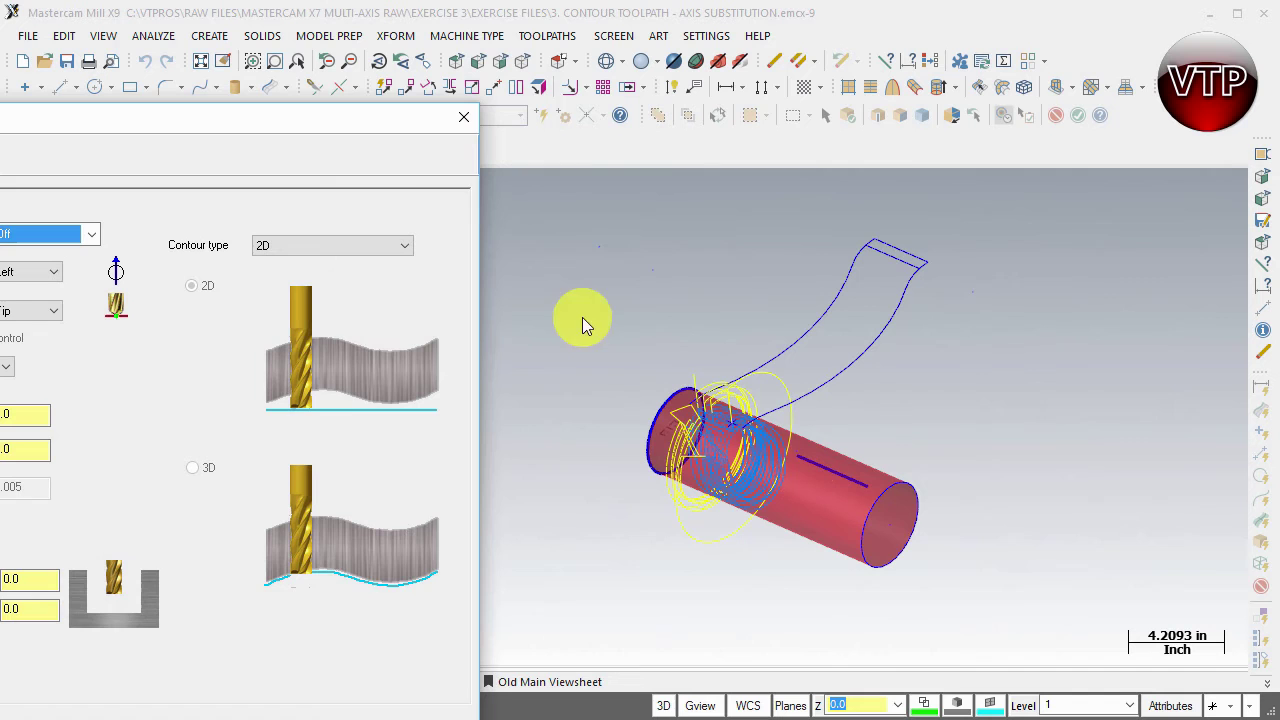
left_click_drag(307, 120, 936, 29)
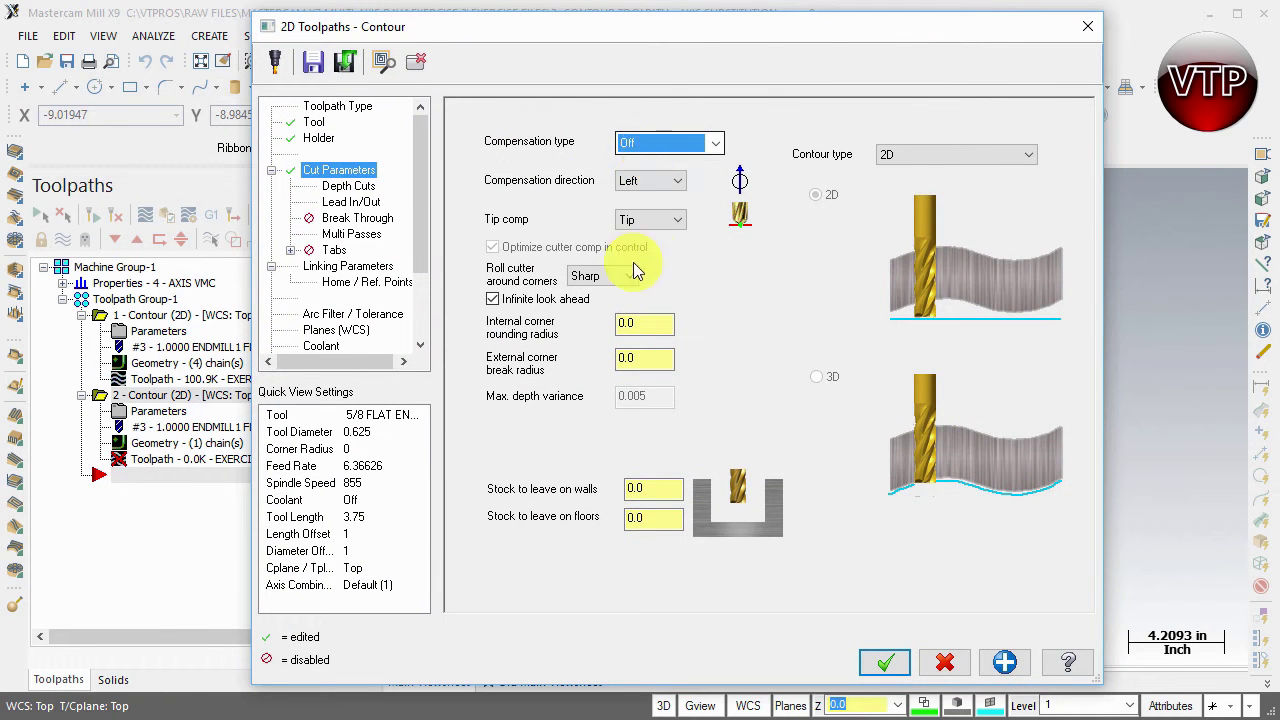
Step: Disable depth cuts and the lead in/out entry and exit for a single pass
left_click(347, 186)
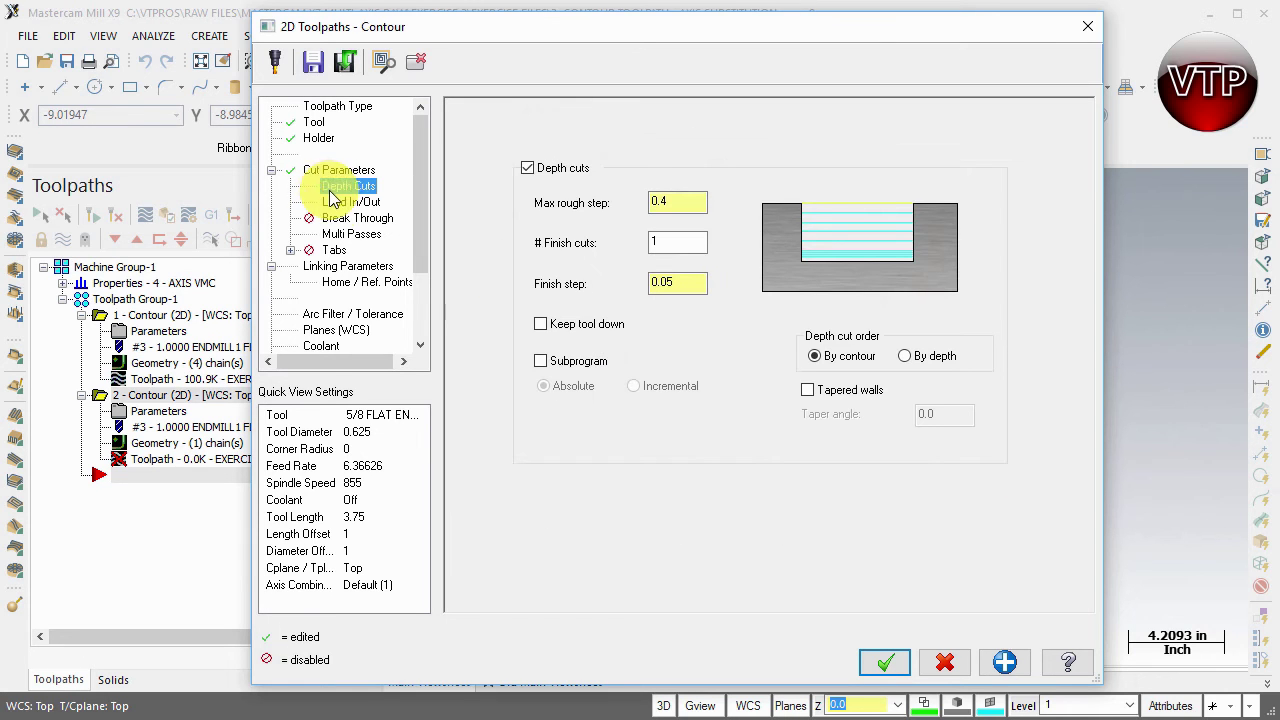
left_click(553, 174)
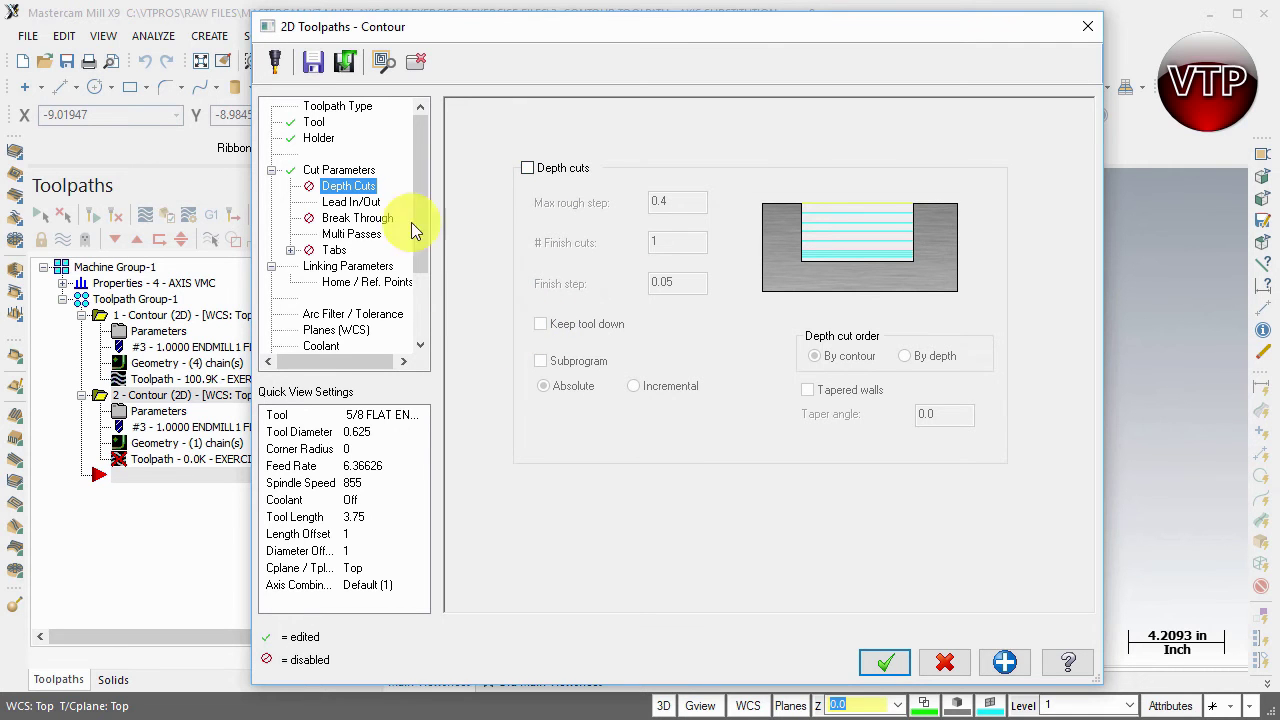
left_click(350, 202)
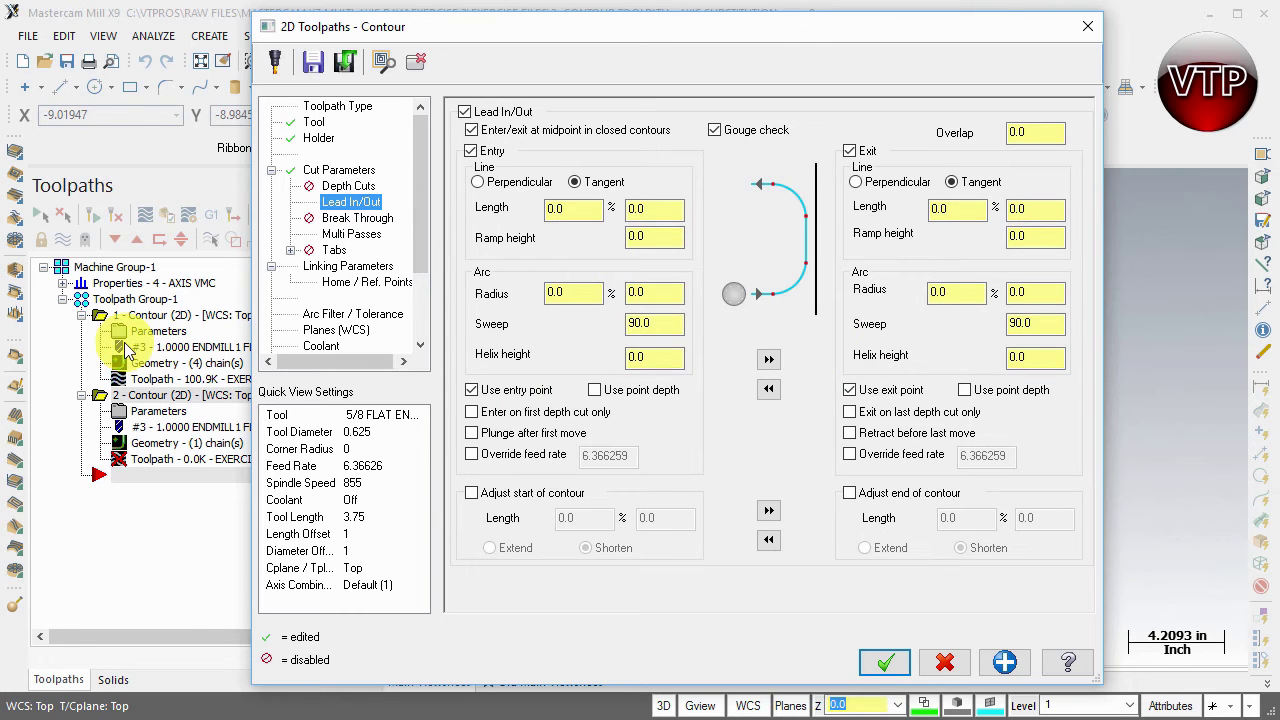
left_click(469, 391)
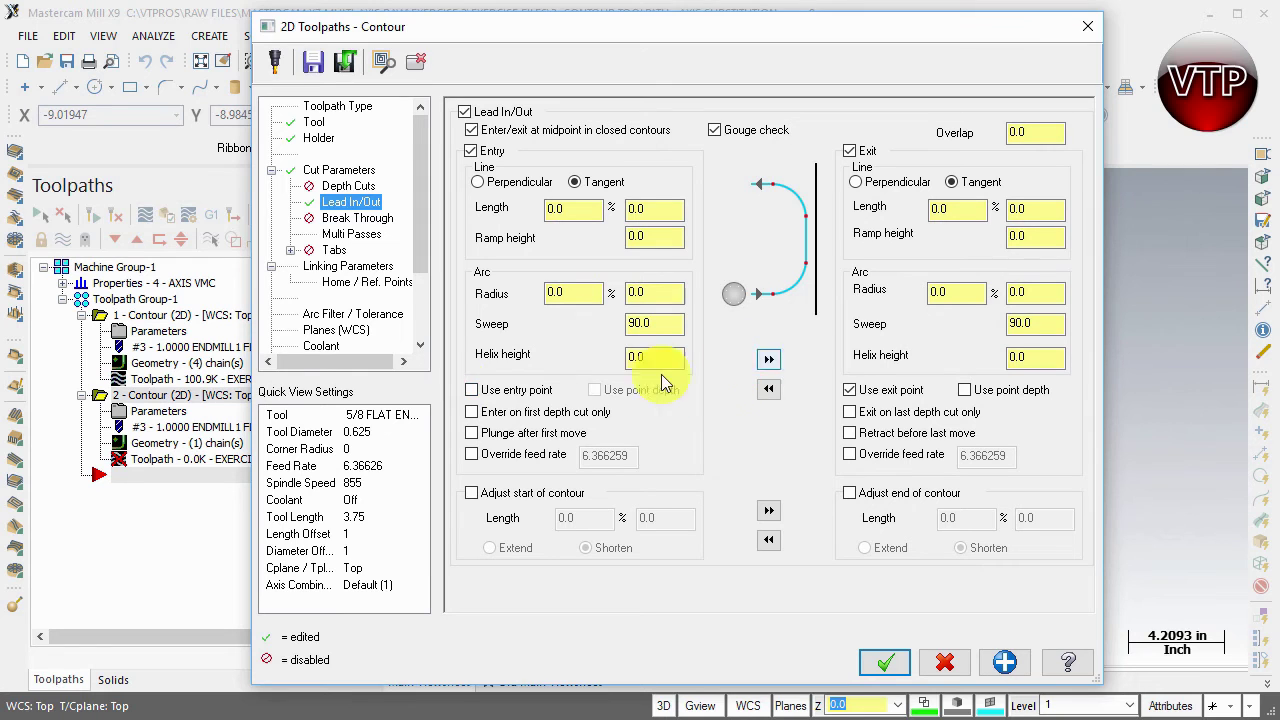
left_click(850, 391)
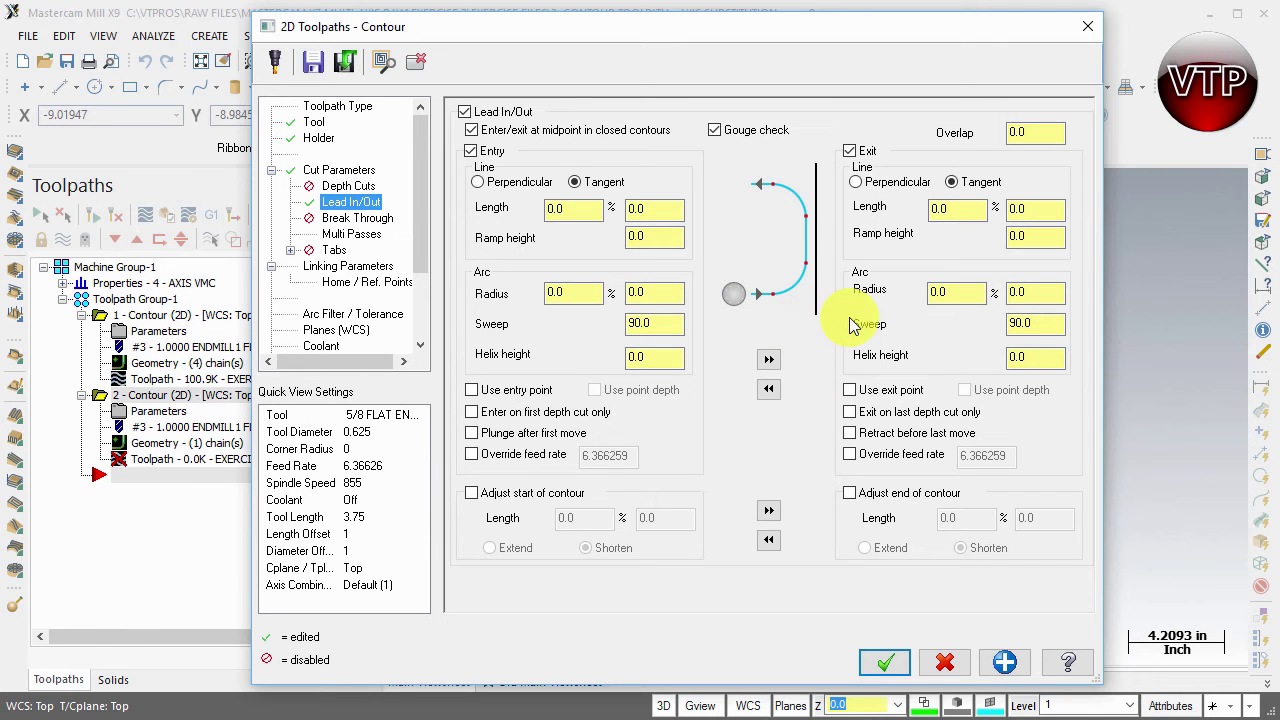
Step: Turn off multi passes and review the linking parameters, clearance 2.0
left_click(352, 236)
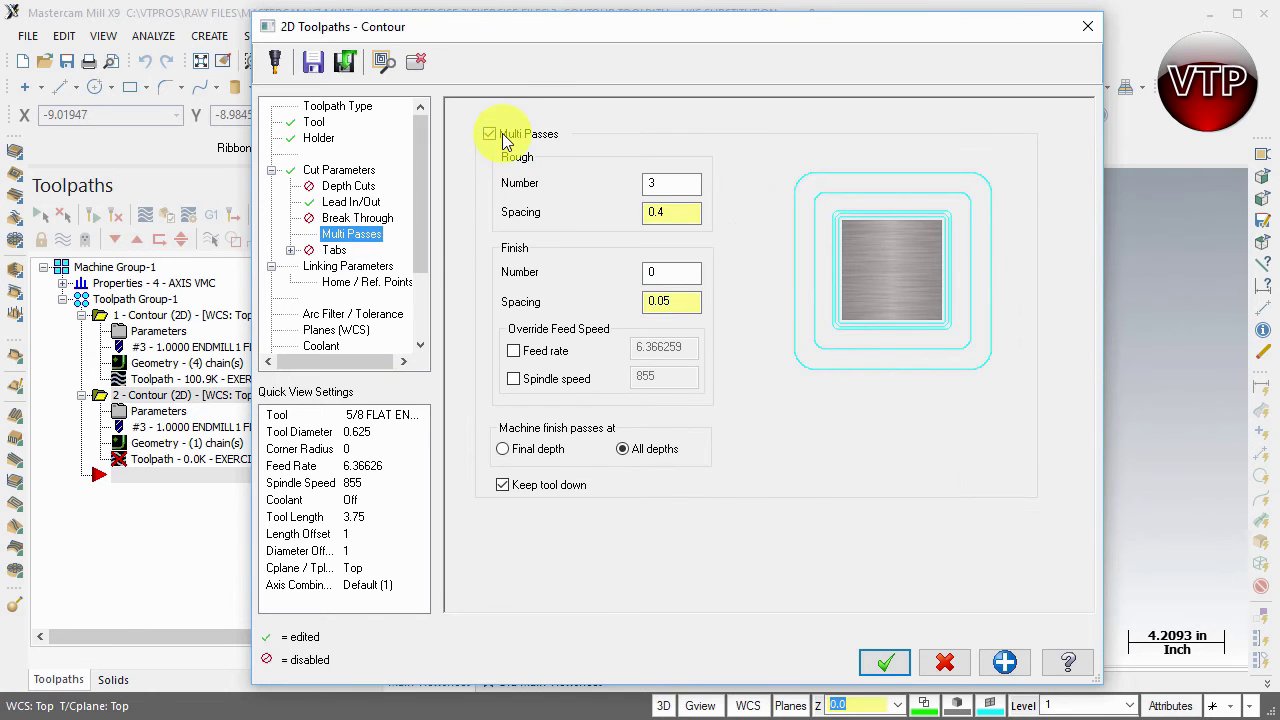
left_click(489, 134)
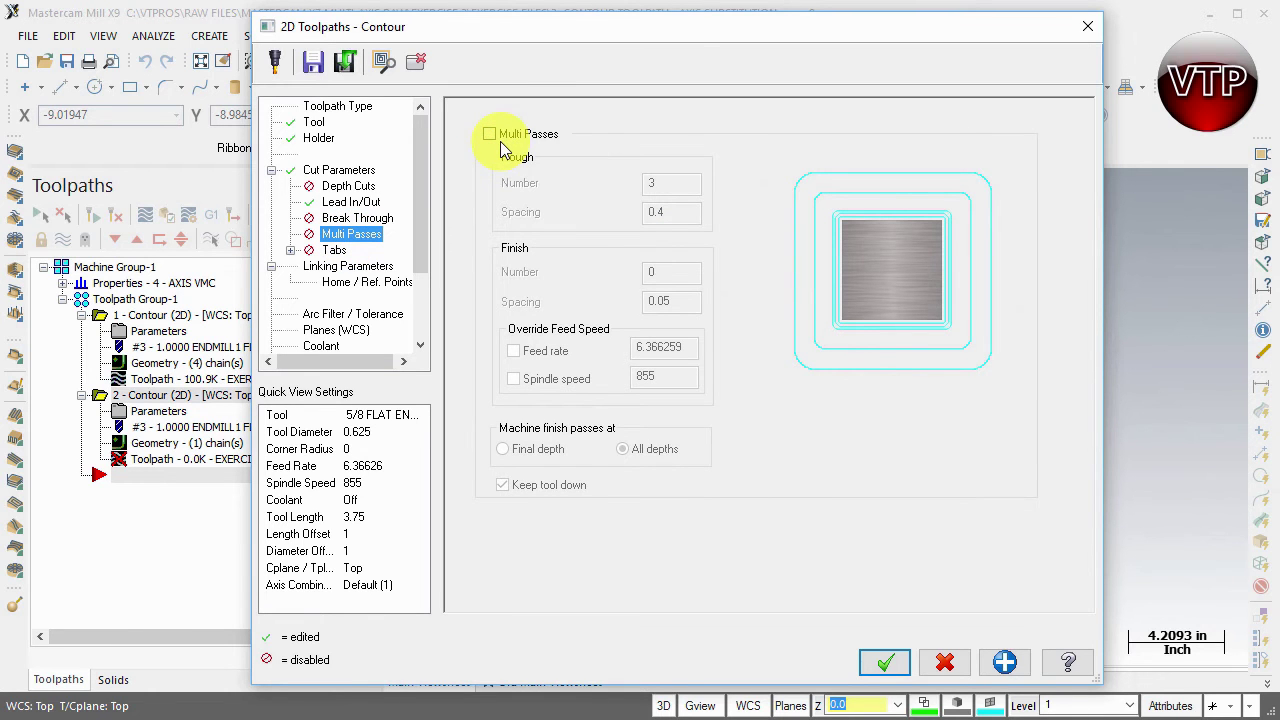
left_click(348, 266)
left_click(795, 124)
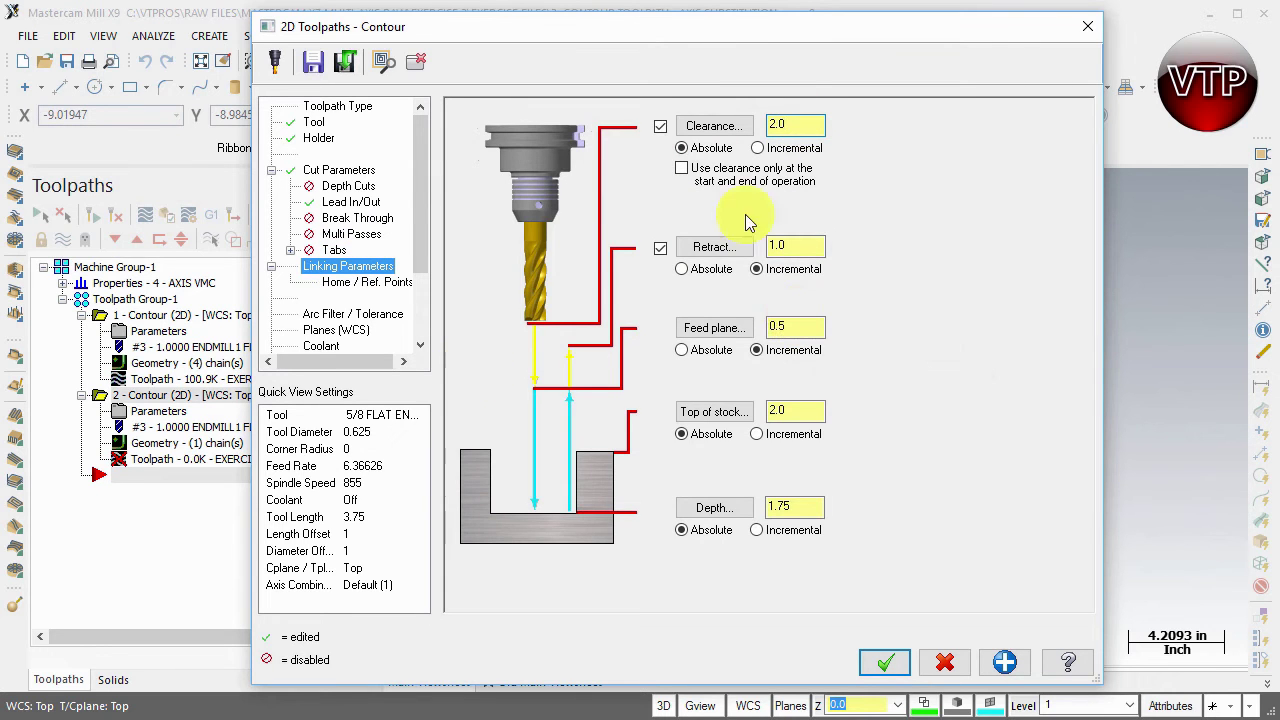
Step: Make top of stock and depth incremental, setting top of stock to 0.0
left_click(800, 251)
left_click(792, 328)
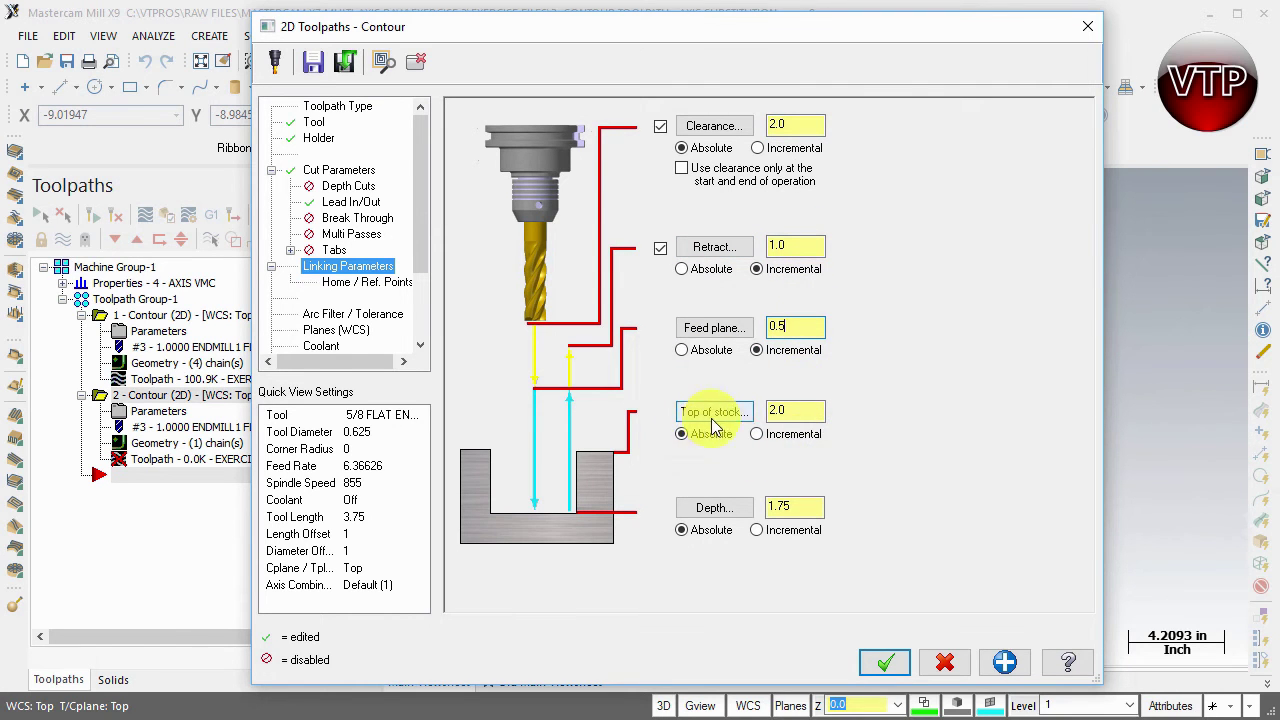
left_click(757, 434)
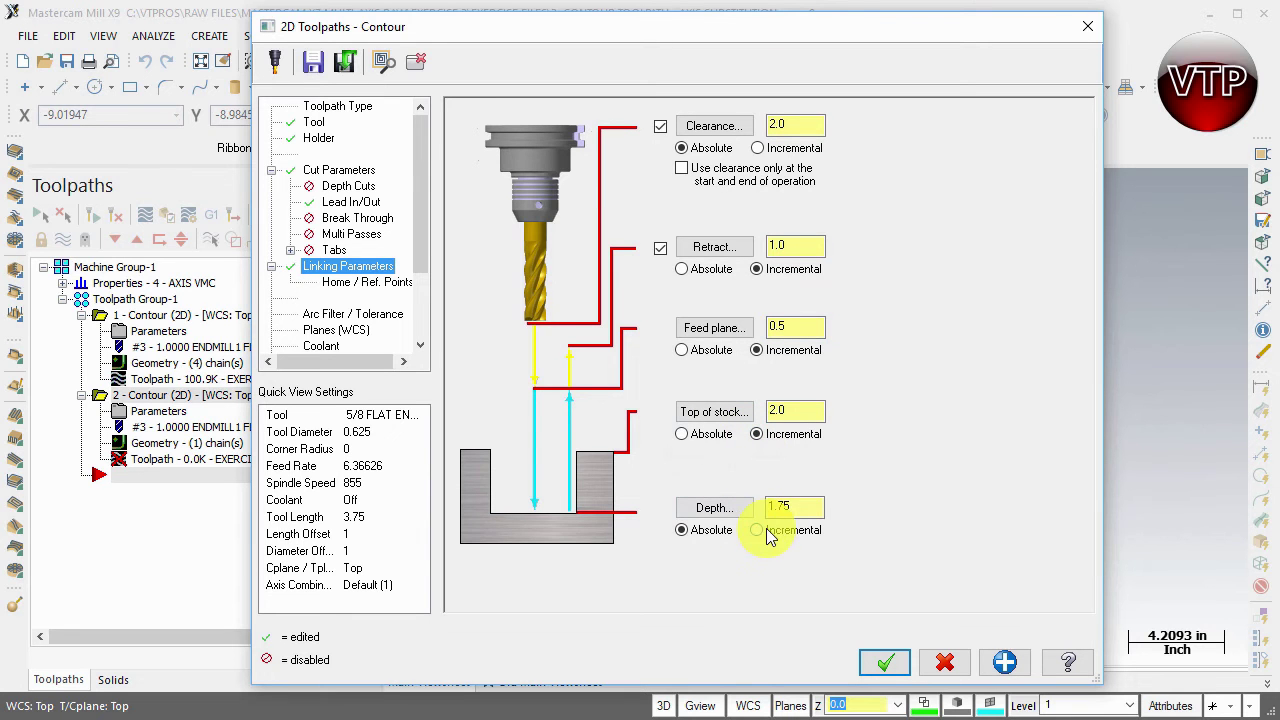
left_click(758, 530)
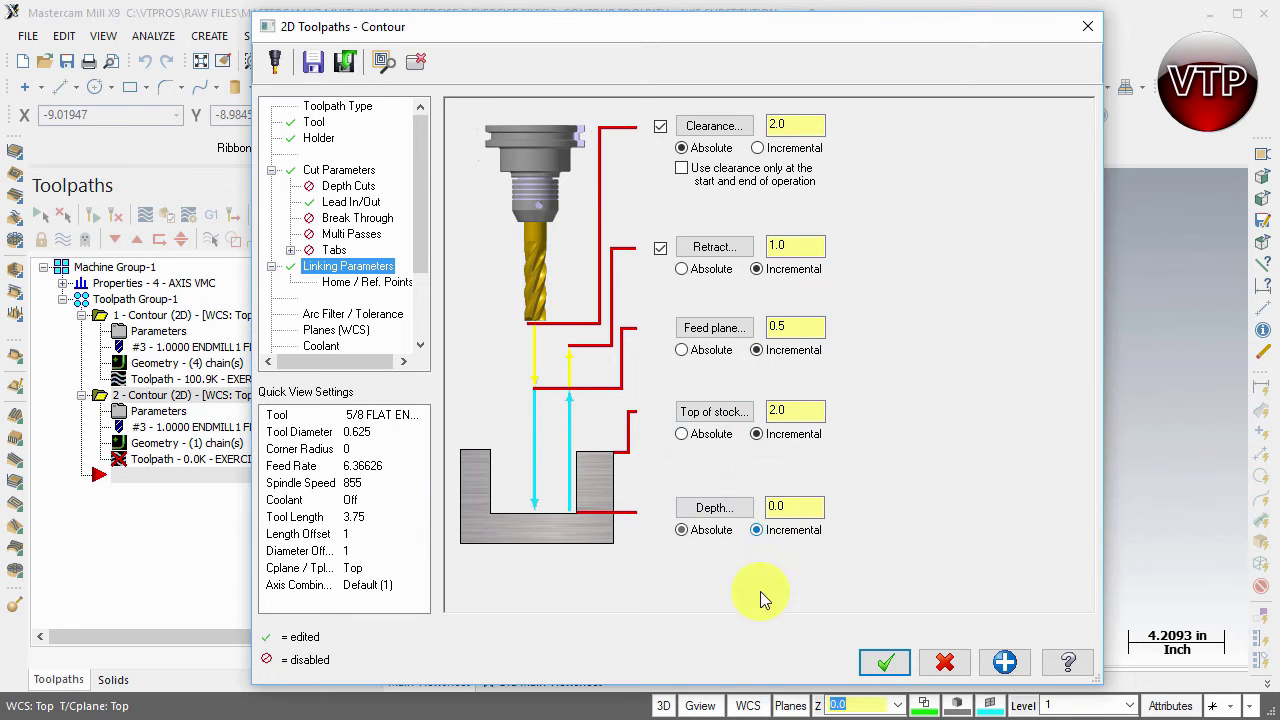
double_click(776, 411)
type("0")
left_click(807, 503)
Step: Set the incremental depth to 0.0 while checking the cylinder behind the dialog
left_click_drag(923, 23, 406, 33)
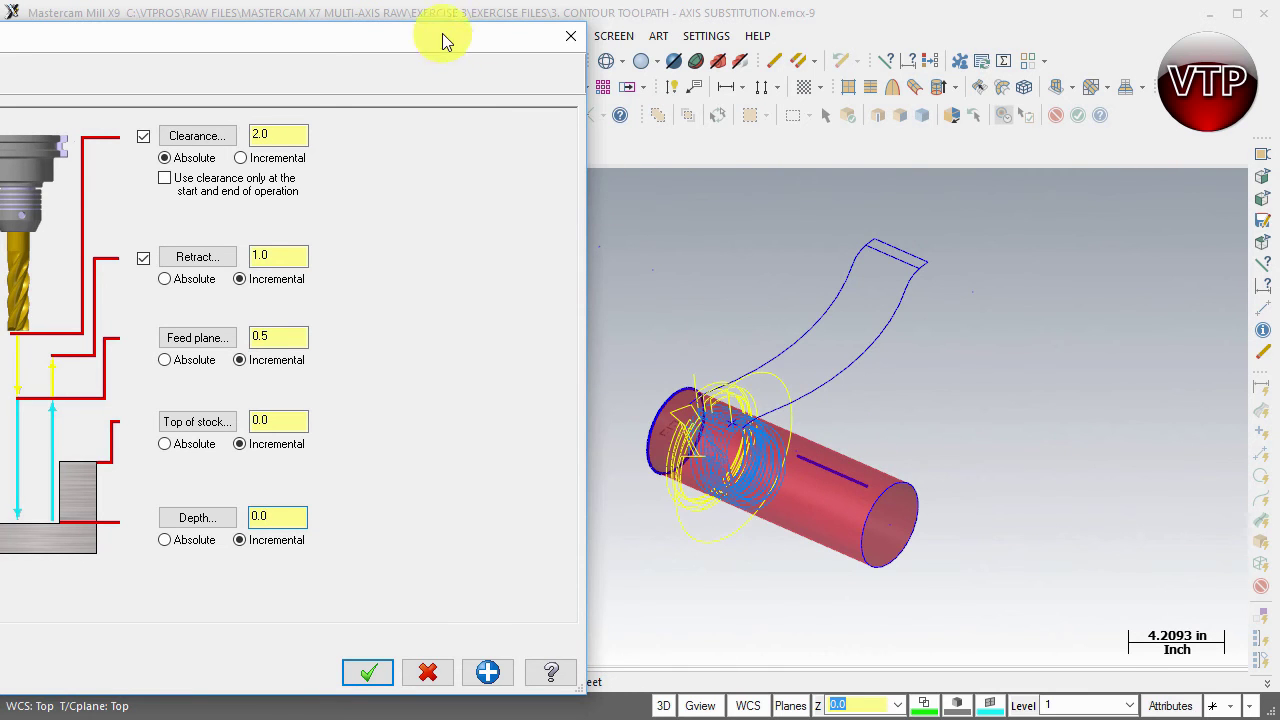
left_click_drag(442, 40, 999, 35)
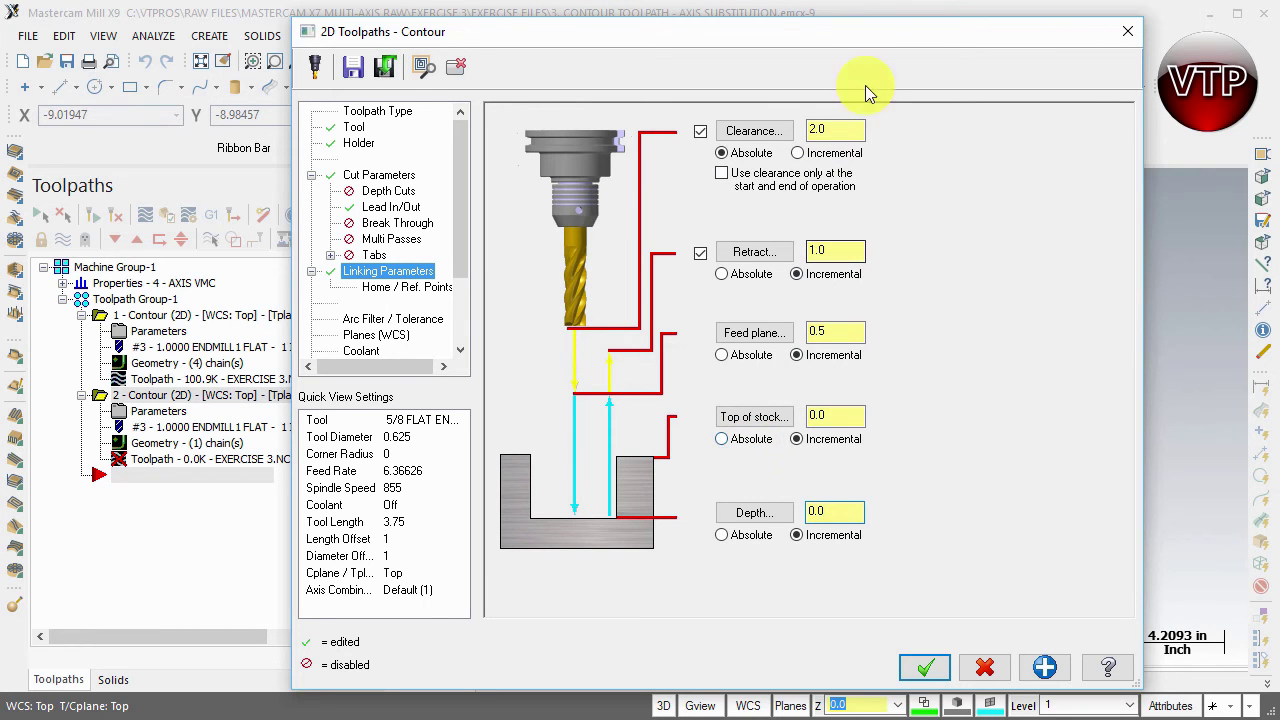
left_click_drag(896, 42, 480, 59)
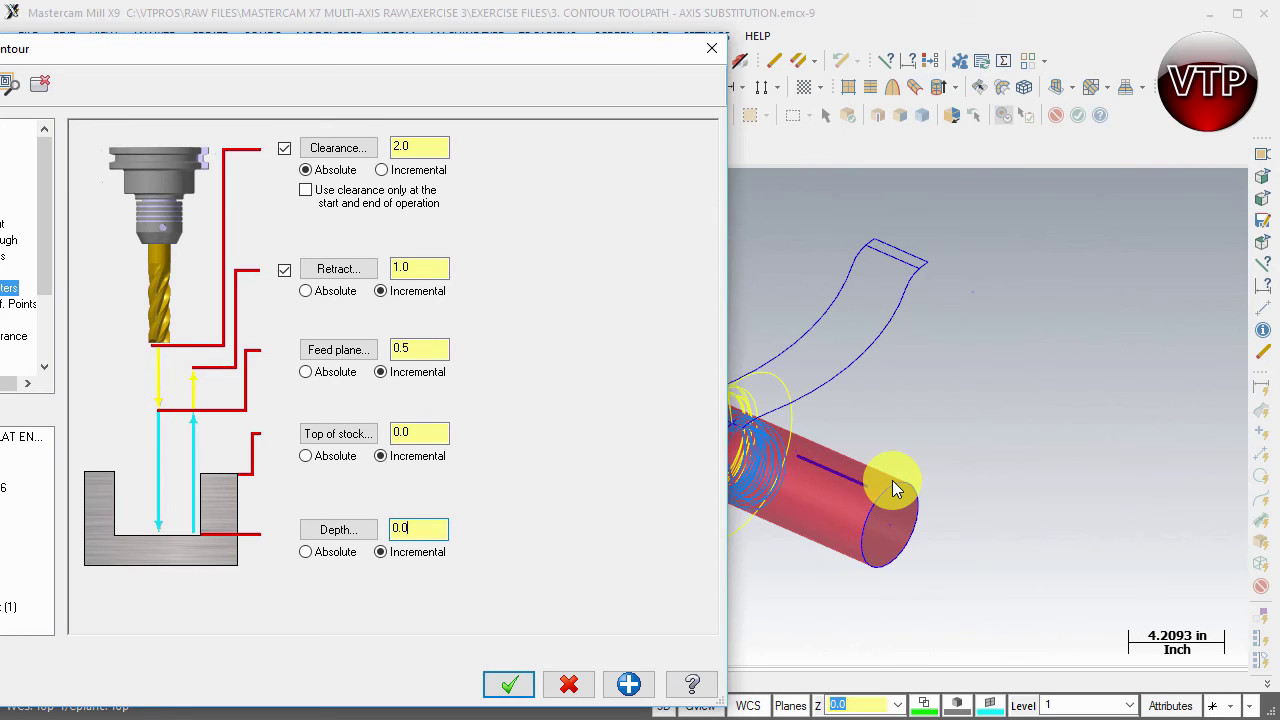
double_click(400, 528)
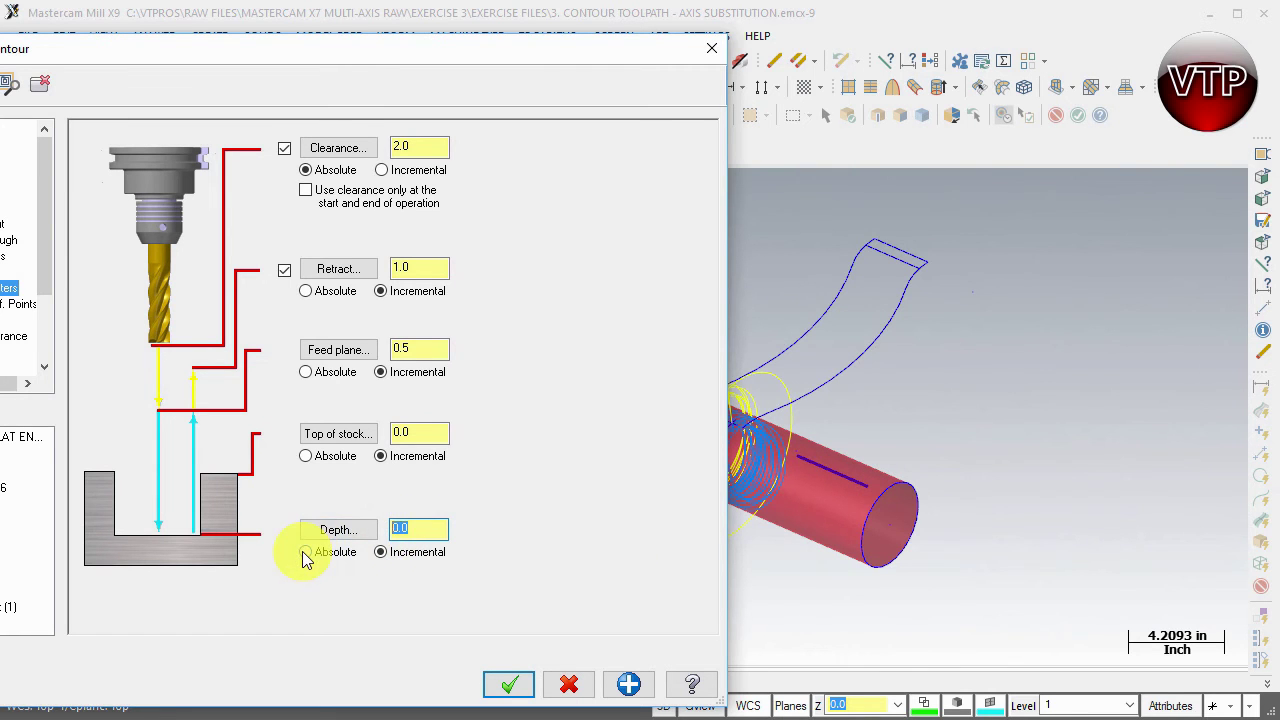
left_click_drag(473, 51, 792, 35)
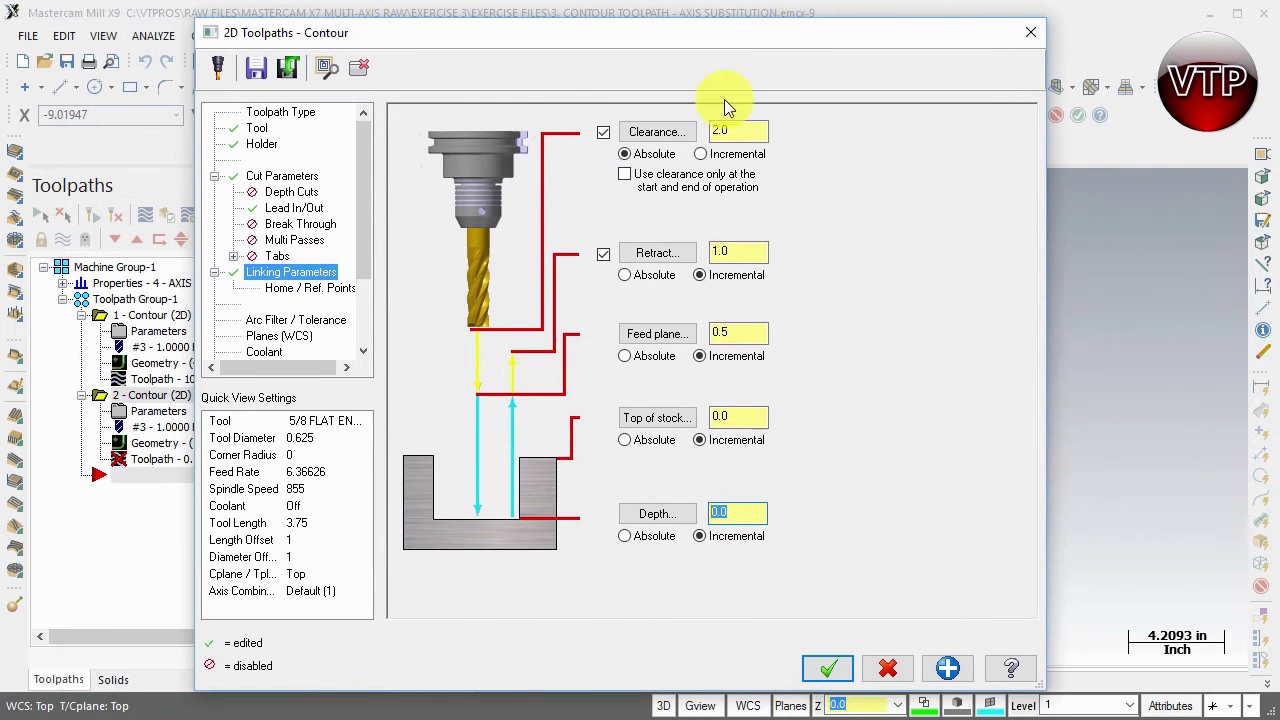
Step: Set rotary axis control to No rotation and accept the contour parameters
scroll(360, 300, "down", 2)
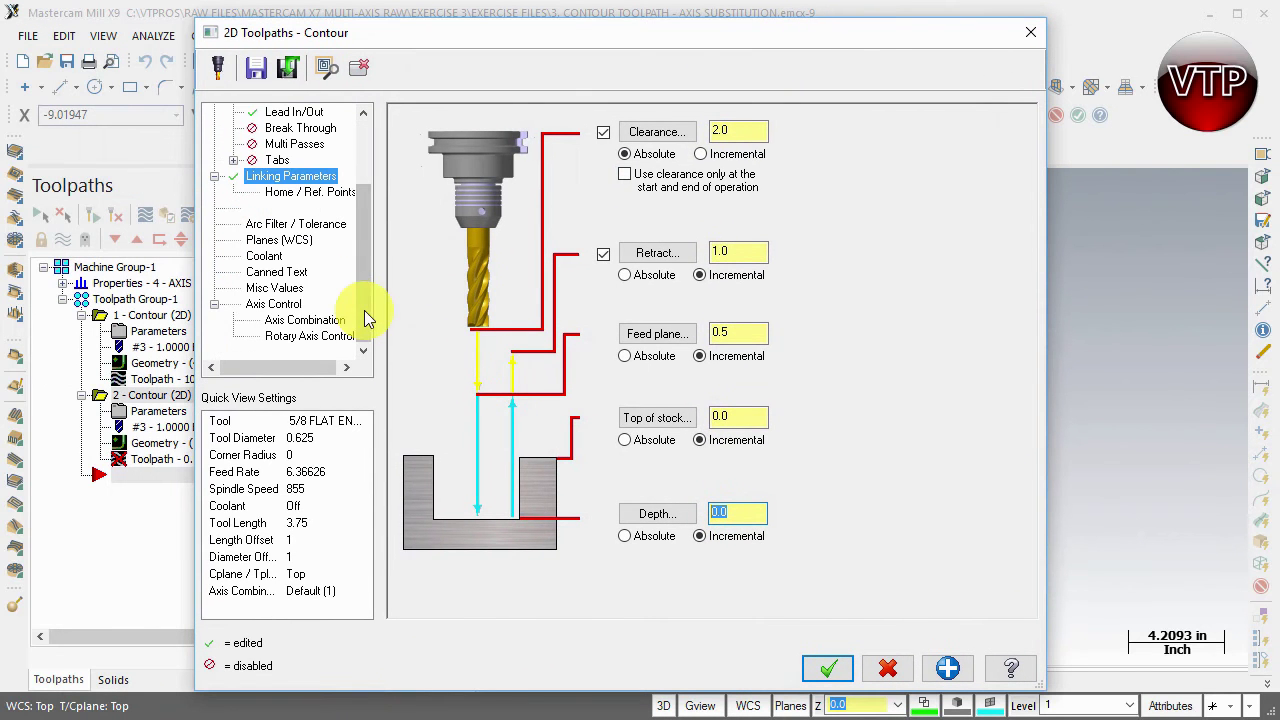
left_click(318, 337)
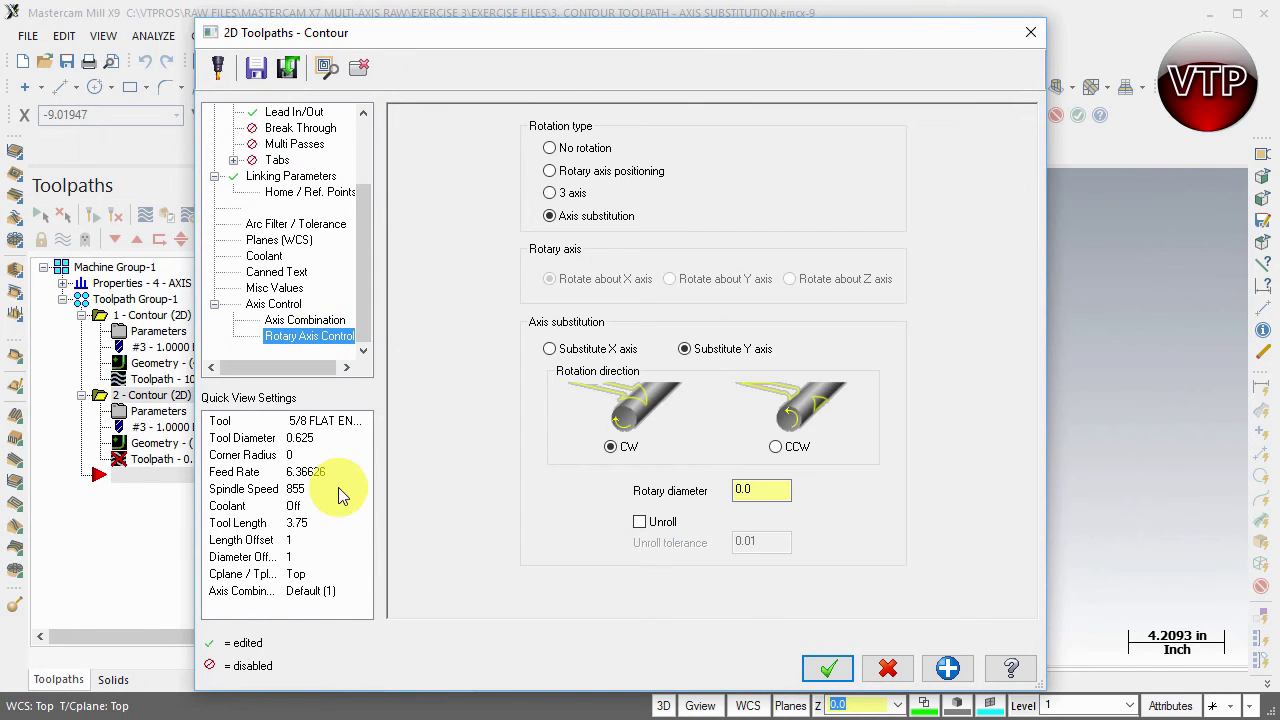
left_click(583, 150)
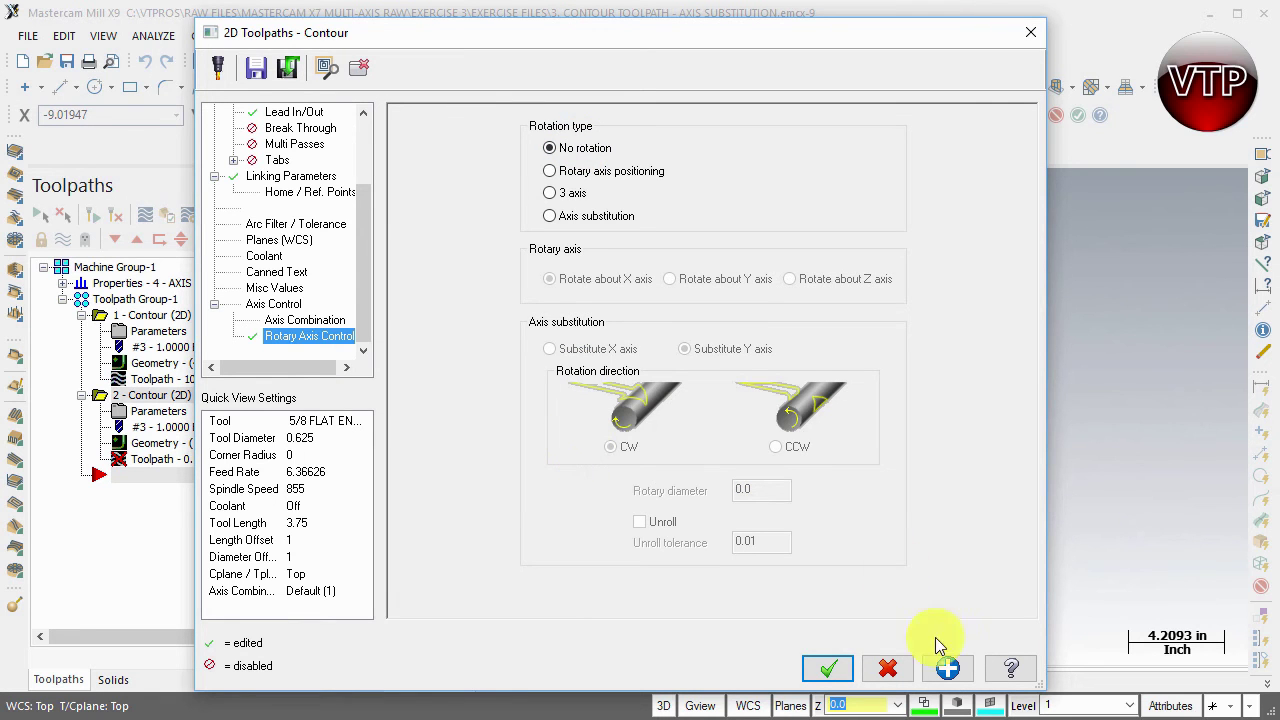
left_click(812, 675)
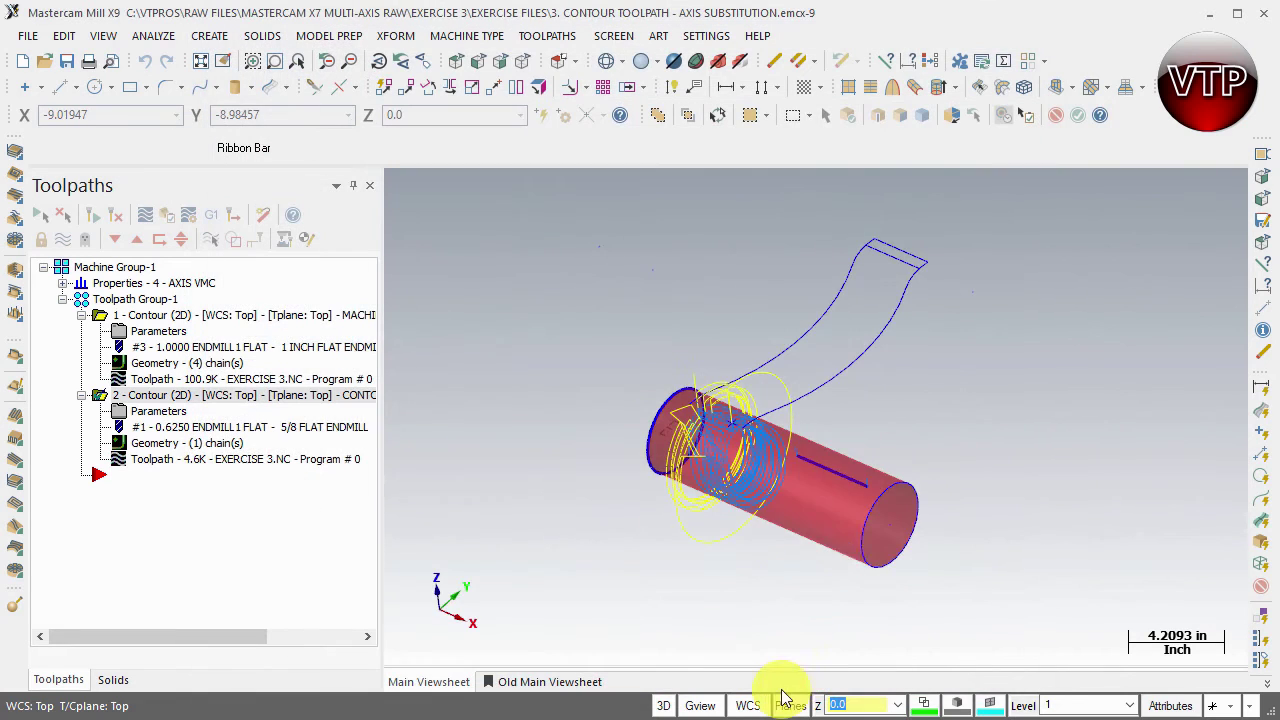
Step: Orbit and zoom around the cylinder to inspect the generated slot toolpath
middle_click_drag(851, 491, 845, 513)
scroll(929, 320, "up", 3)
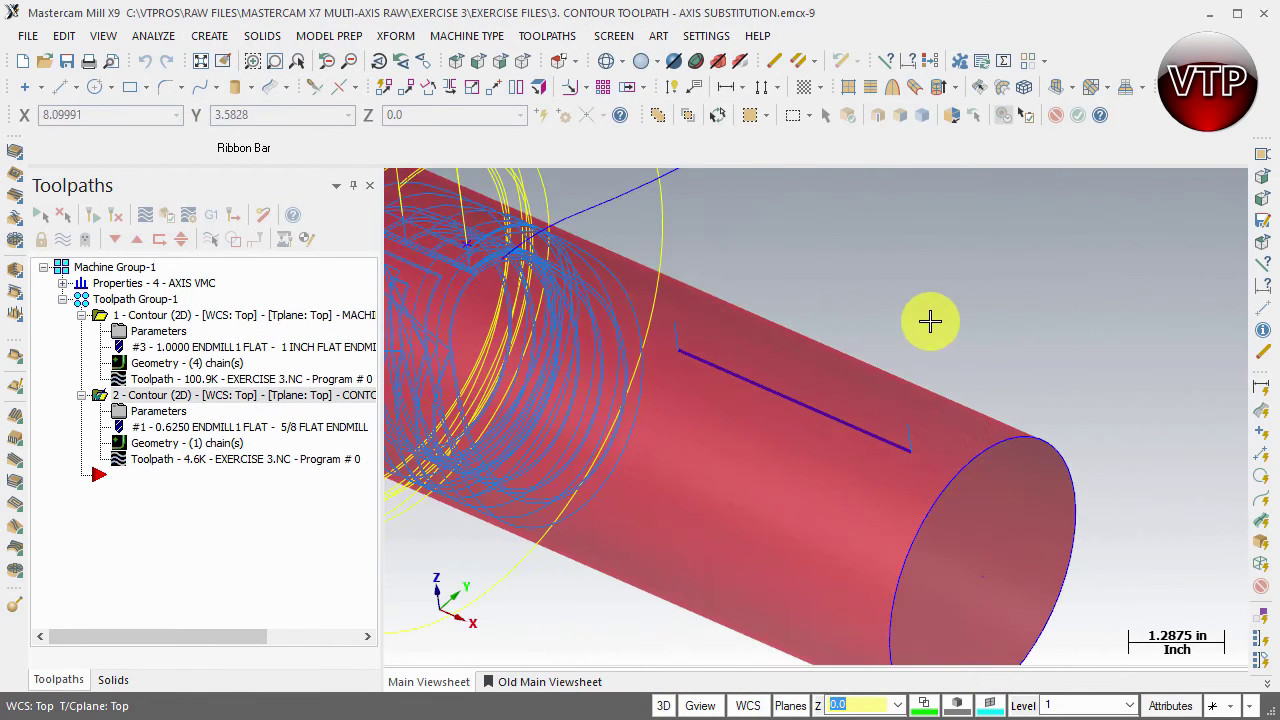
middle_click_drag(929, 320, 691, 237)
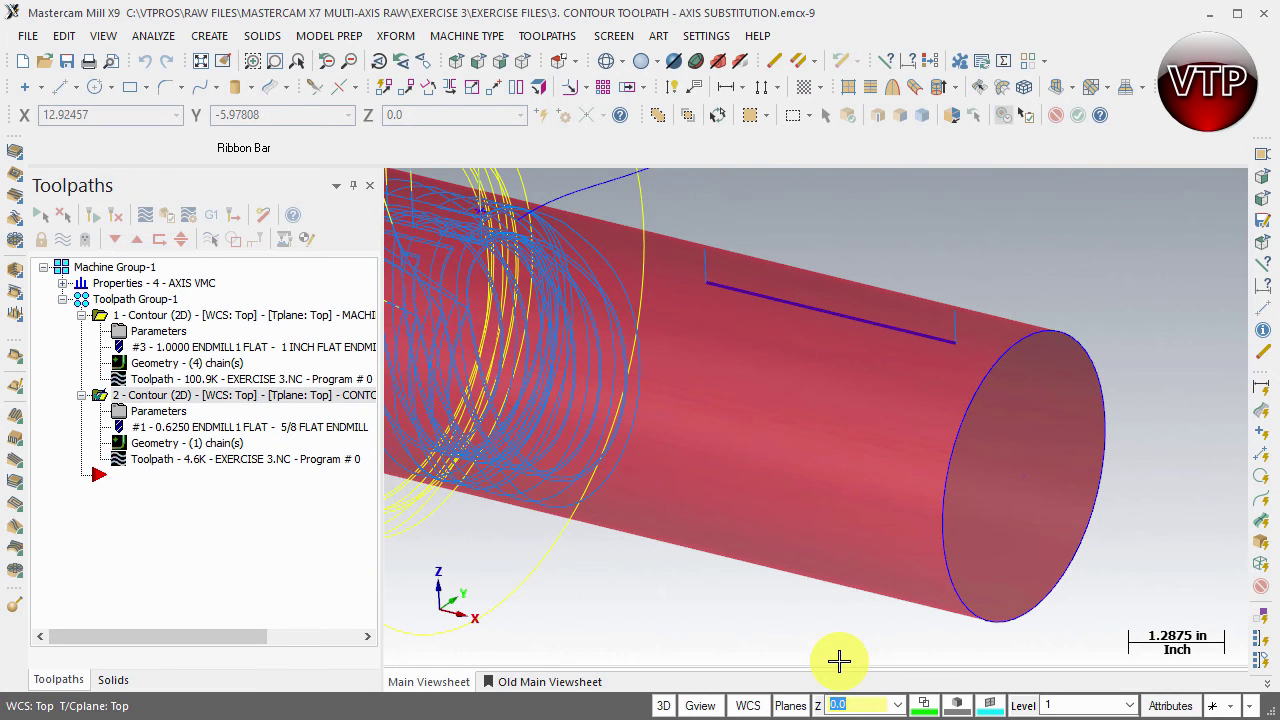
left_click(958, 343)
scroll(957, 229, "up", 1)
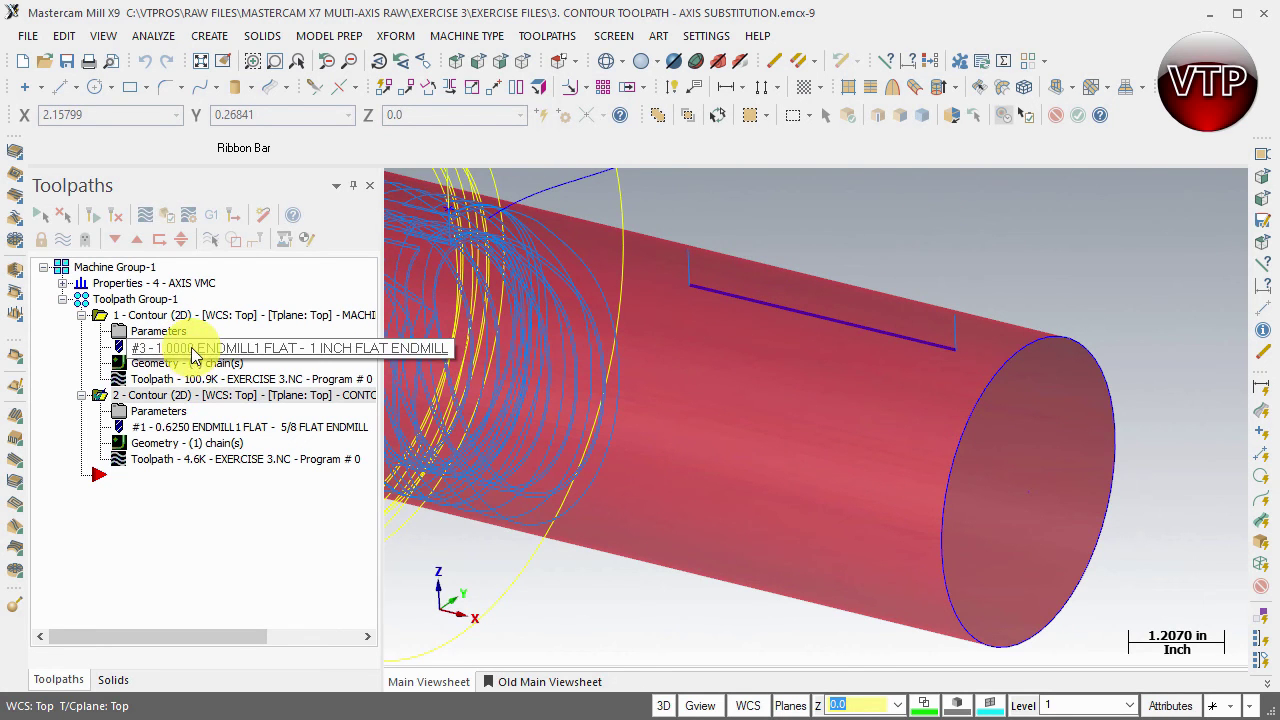
Step: Change the machine group's Sequence # Increment to 10.0, keeping the start at 100.0
left_click(62, 283)
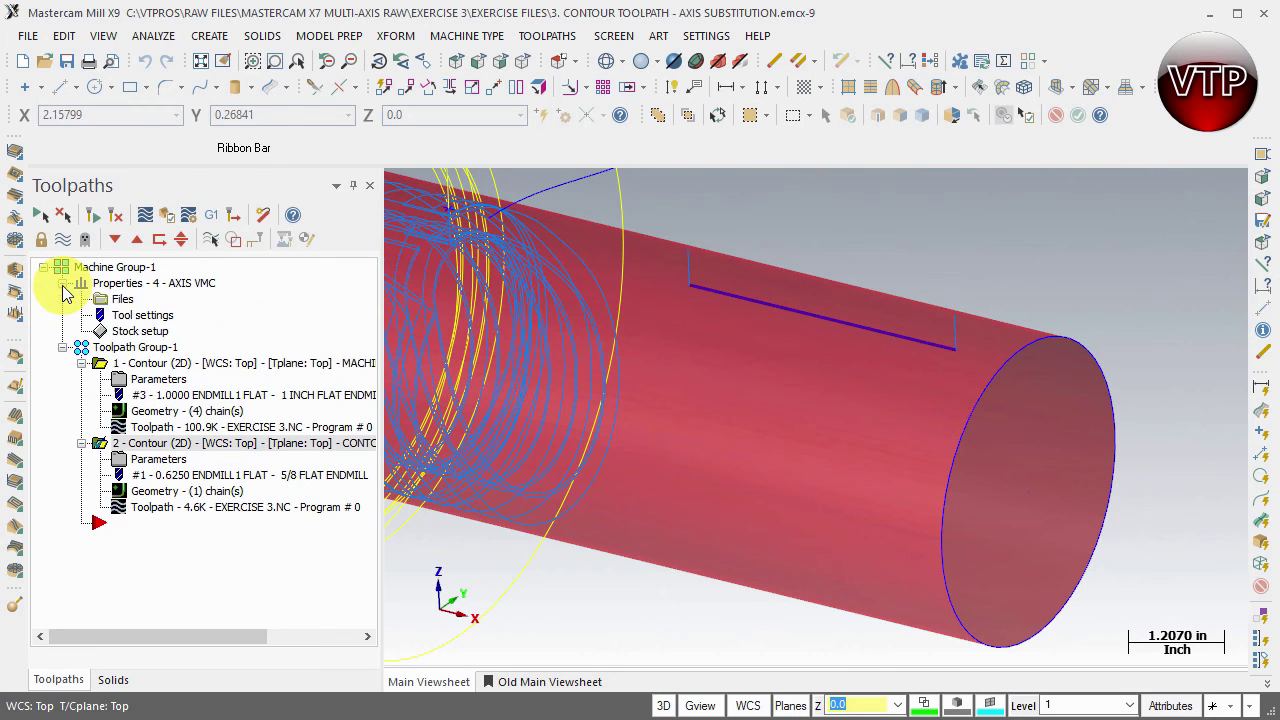
left_click(129, 318)
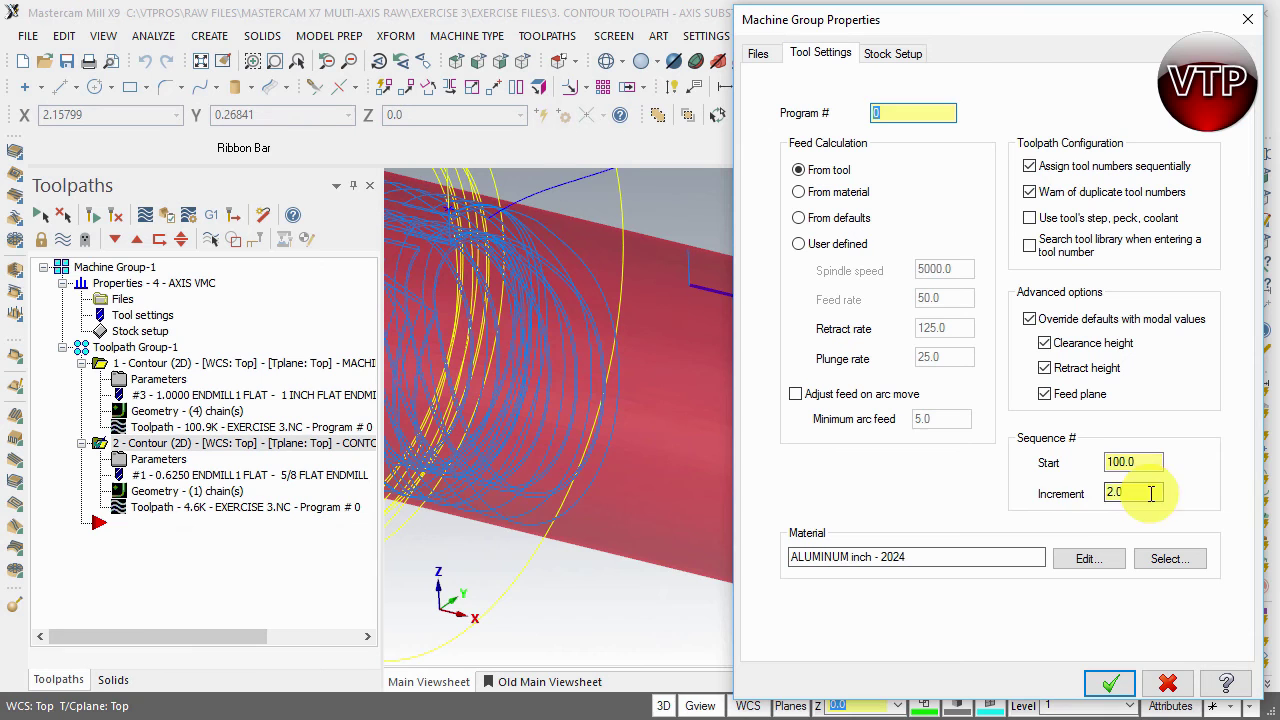
left_click_drag(1155, 492, 1062, 494)
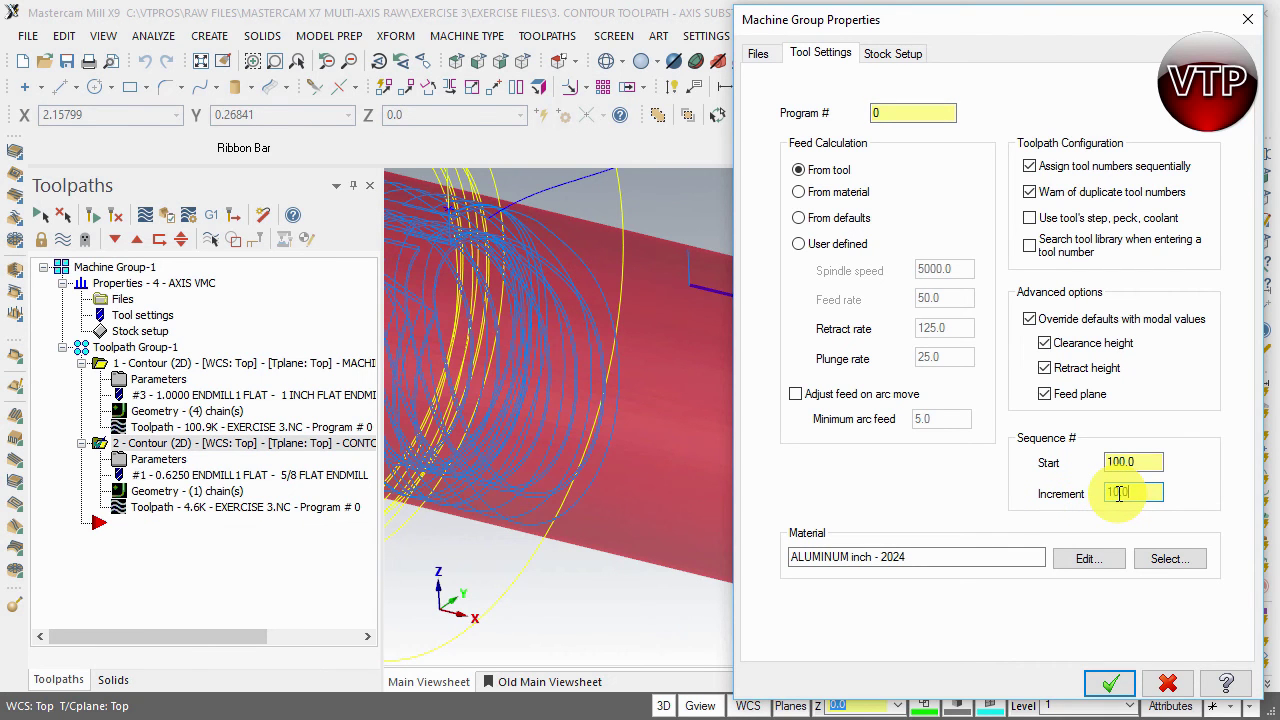
type("10.0")
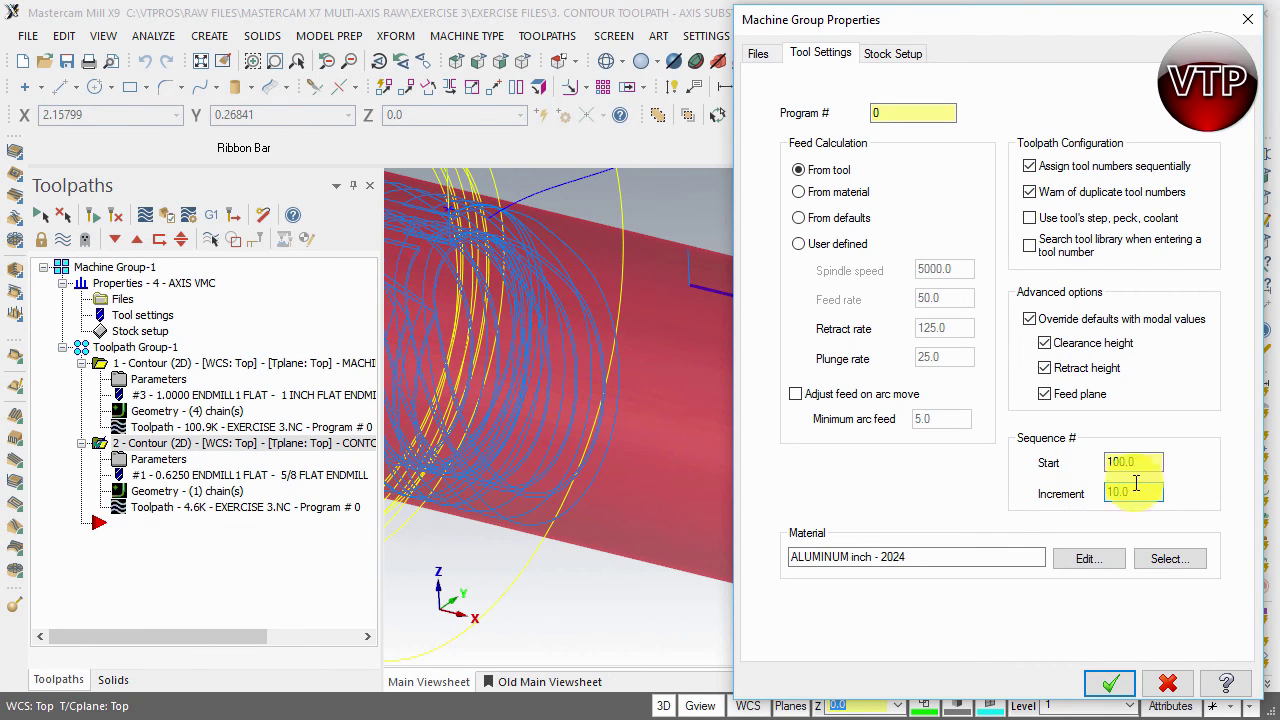
left_click(1112, 684)
key("alt+7")
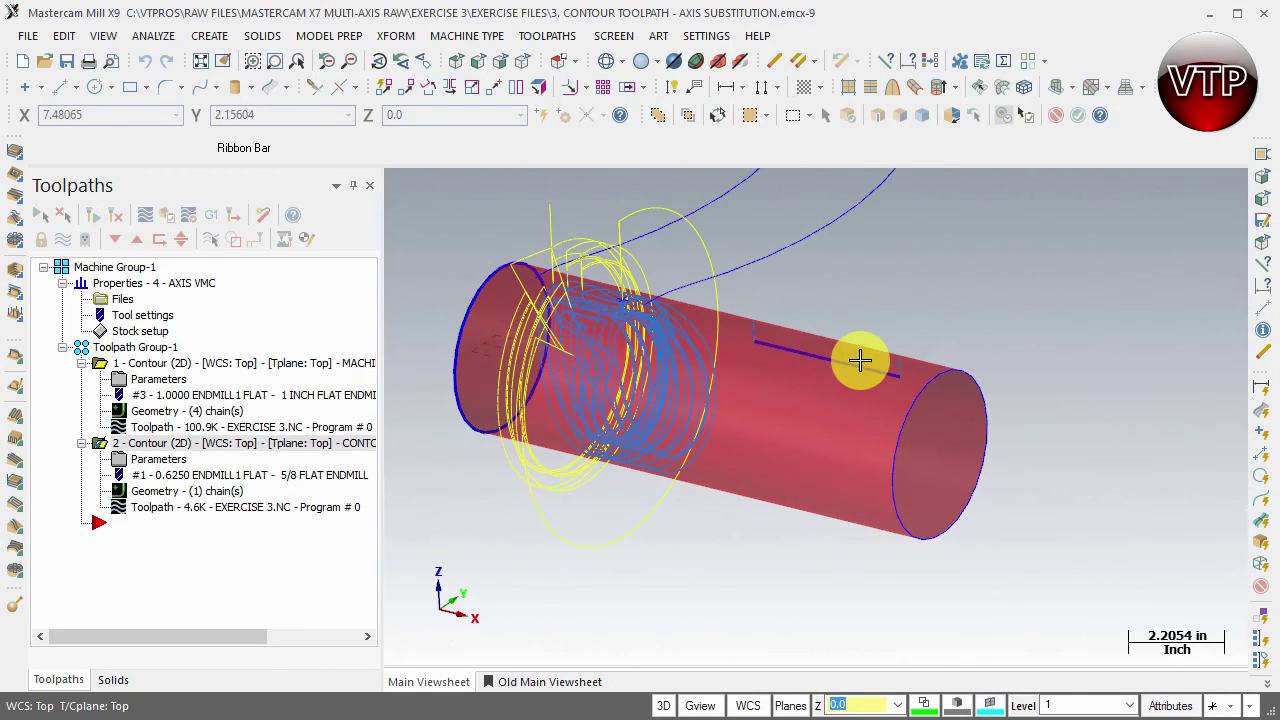
key("alt+Down")
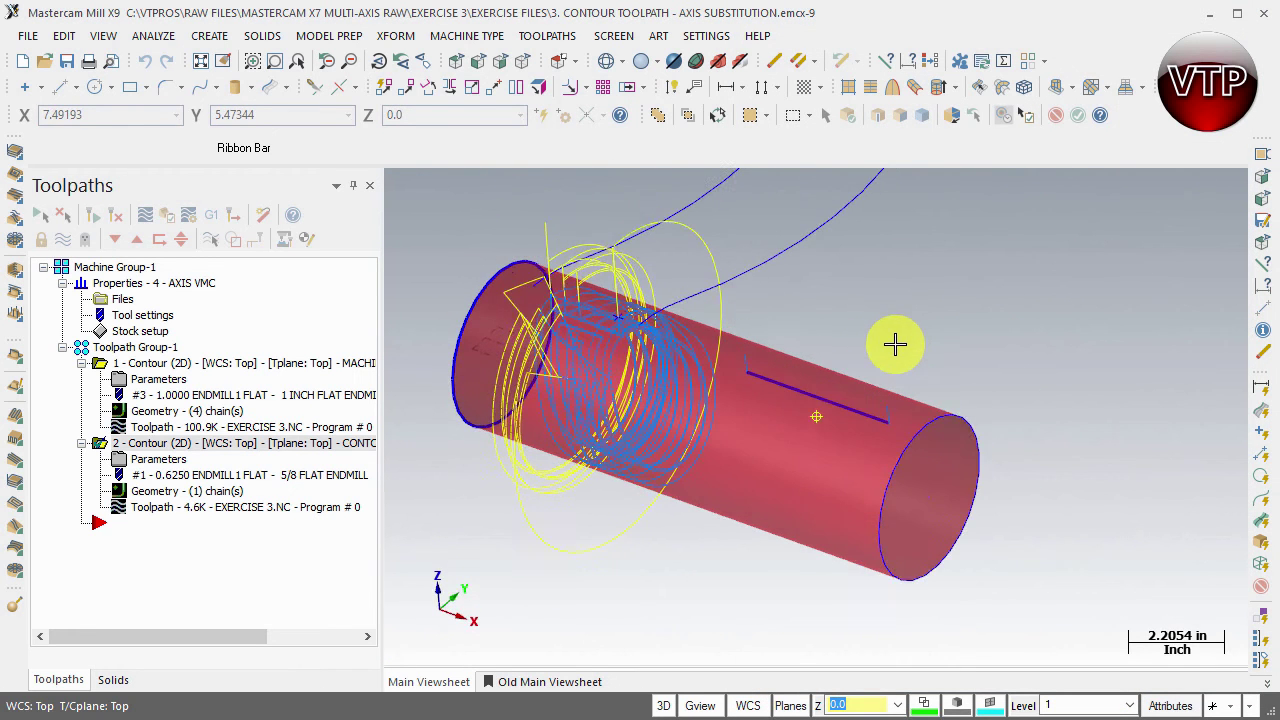
Step: Check the part from the right side, then verify the slot contour in Mastercam Simulator
left_click(857, 423)
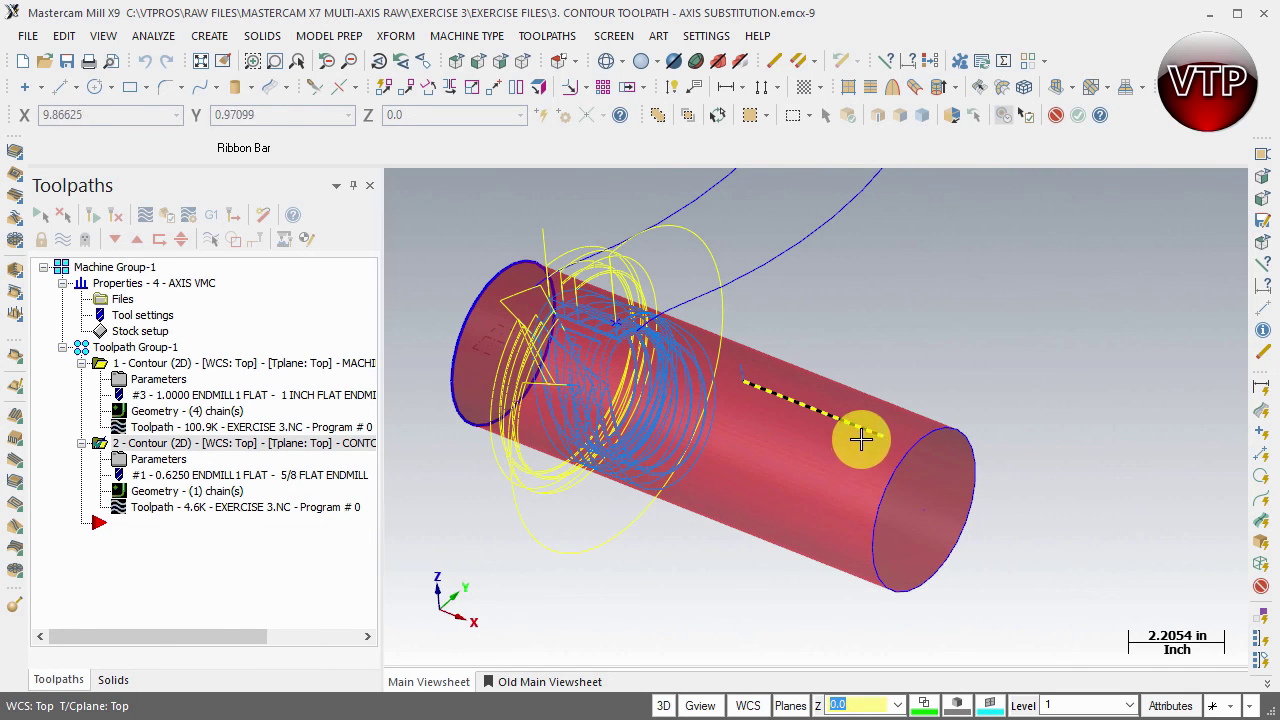
left_click(503, 60)
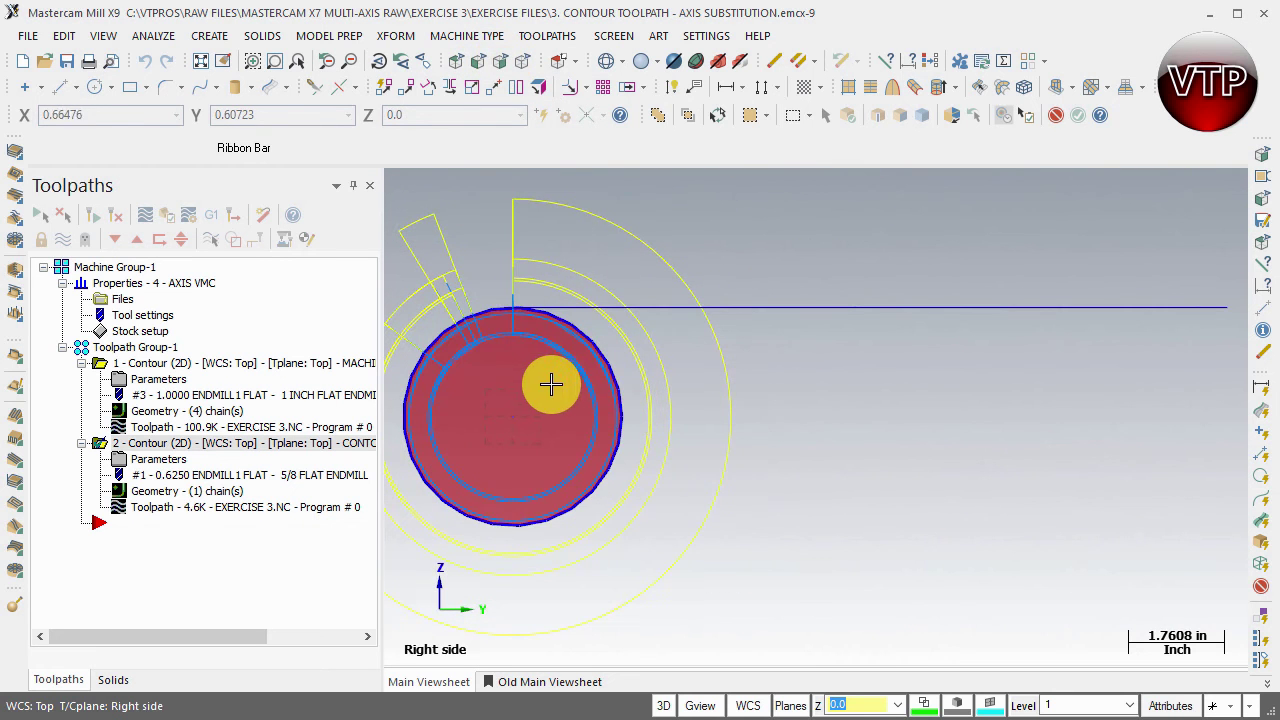
middle_click_drag(551, 384, 563, 380)
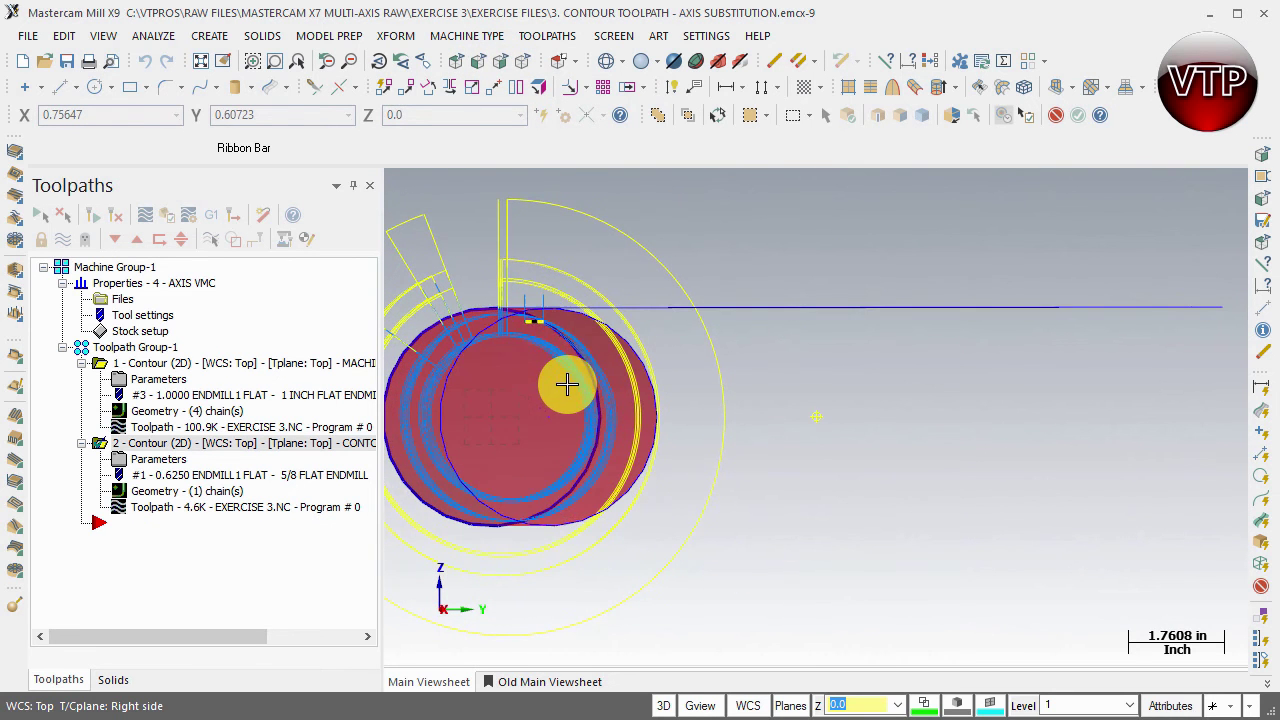
scroll(543, 329, "up", 5)
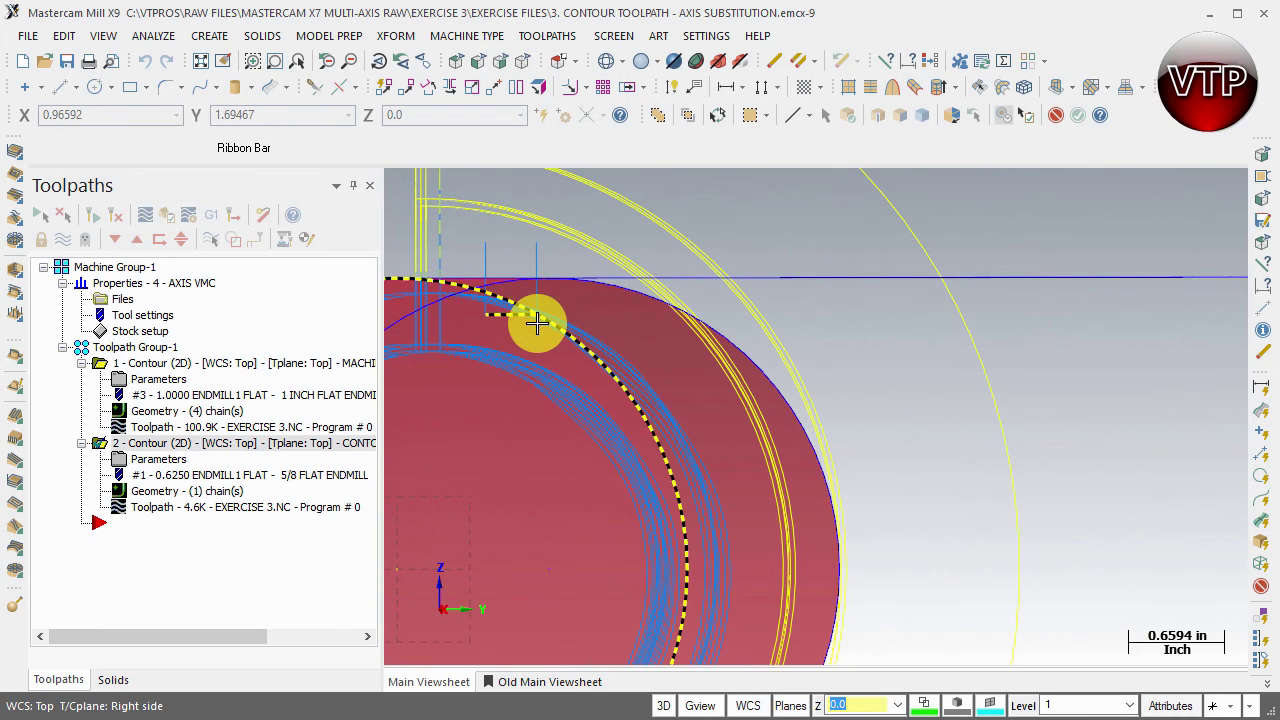
left_click(474, 310)
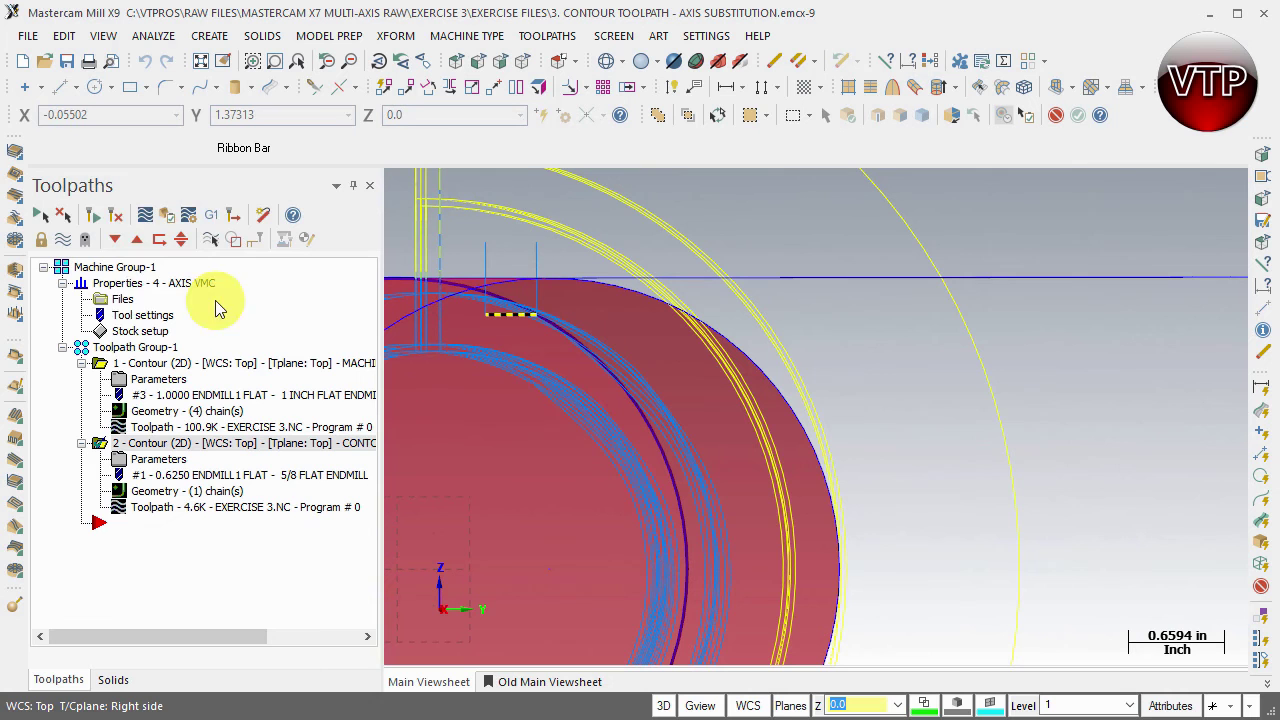
left_click(164, 218)
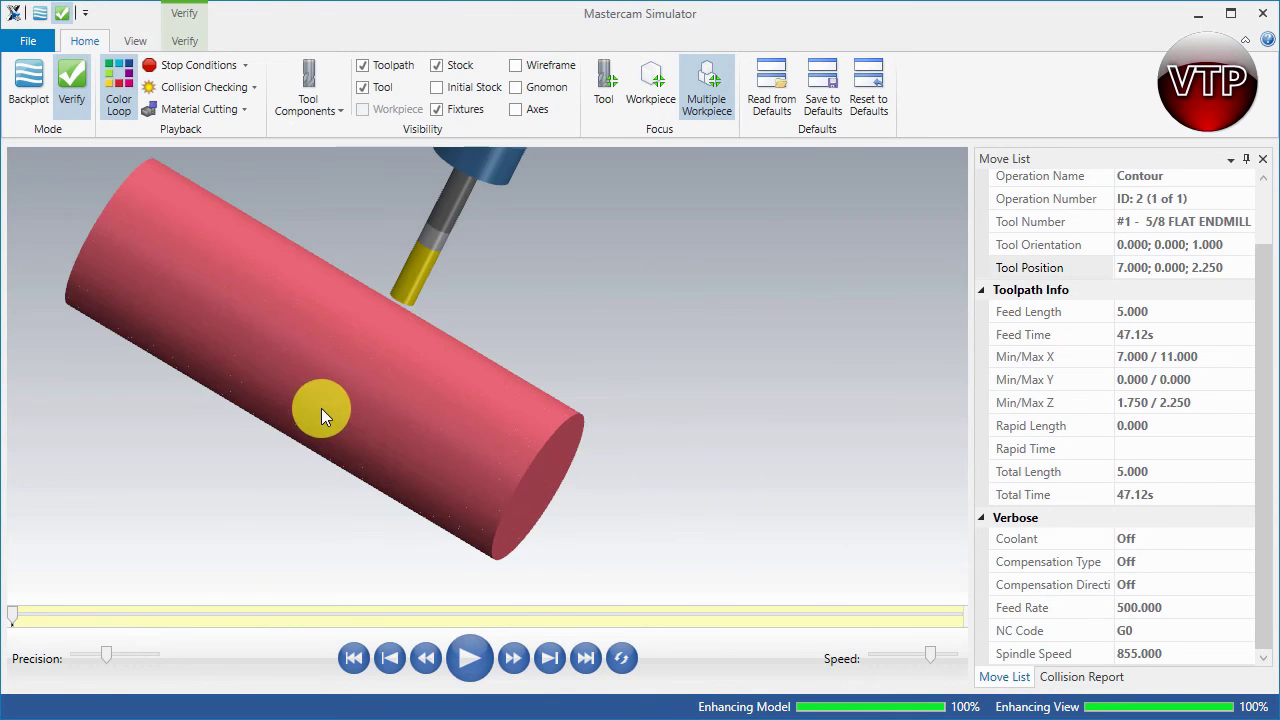
Step: Play the slot simulation, orbit and zoom to inspect the cut slot, then close Simulator
middle_click_drag(323, 337, 348, 343)
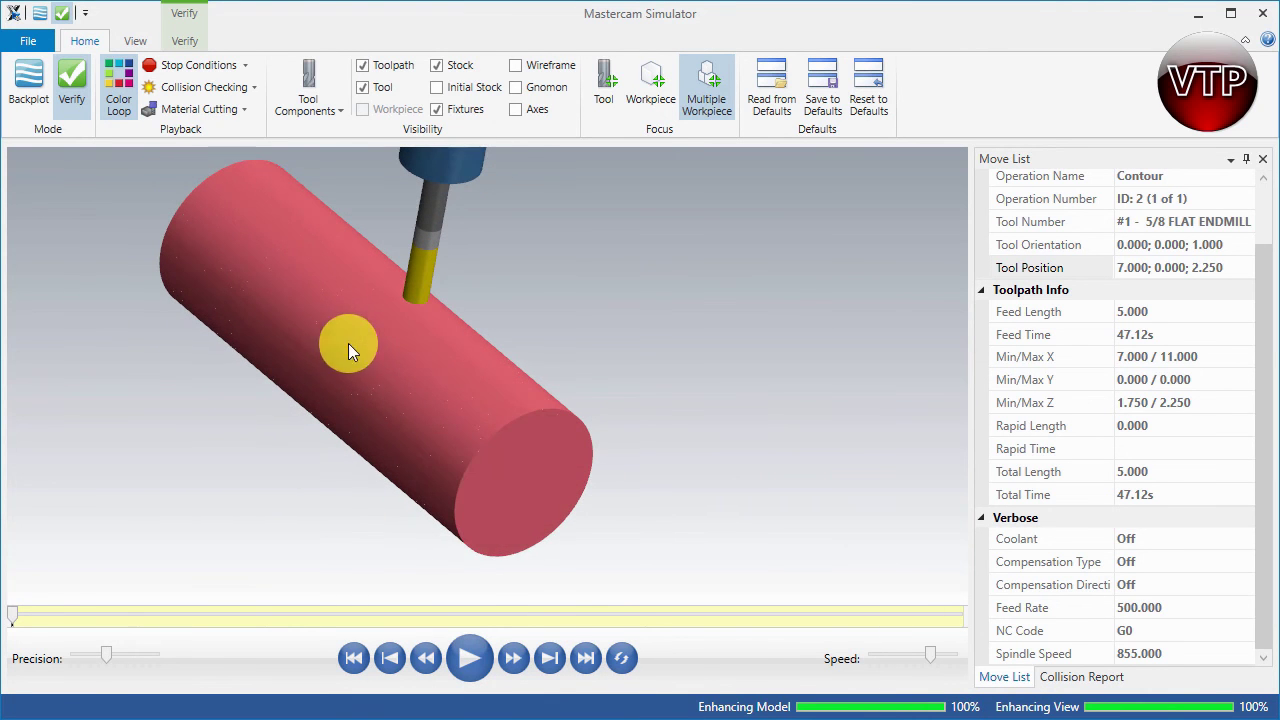
left_click(469, 660)
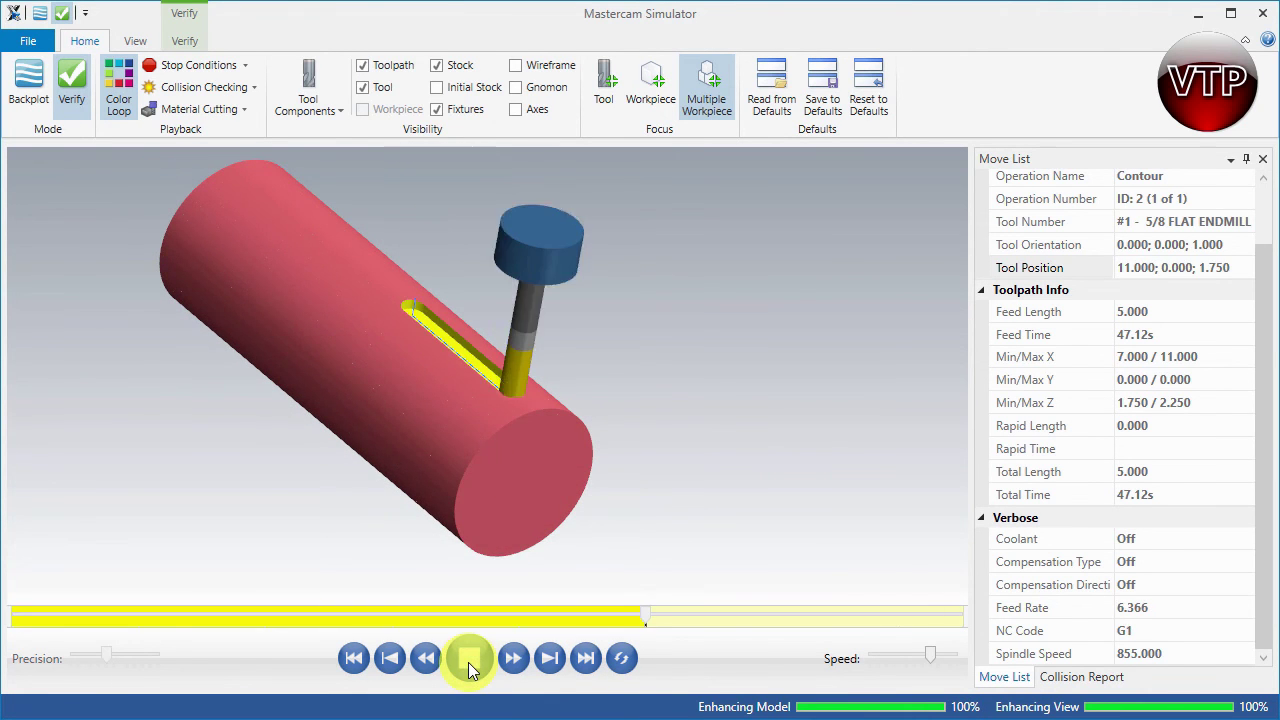
scroll(457, 333, "up", 5)
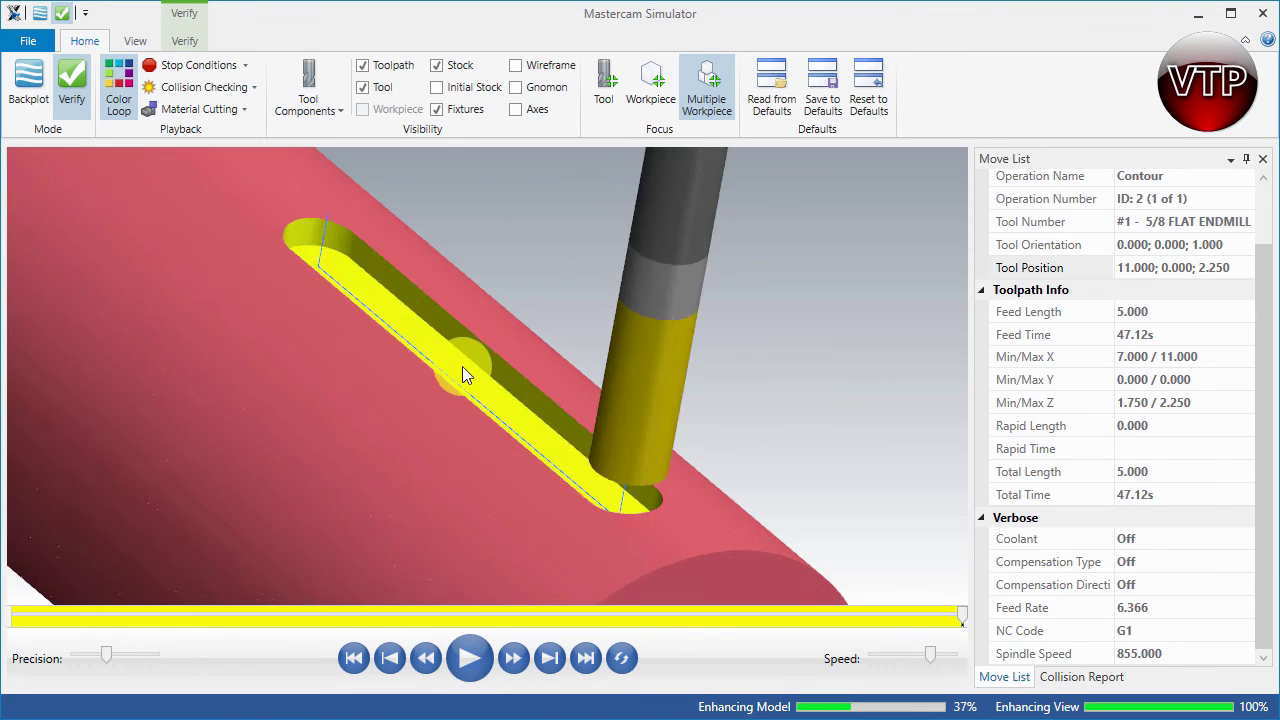
middle_click_drag(462, 366, 422, 357)
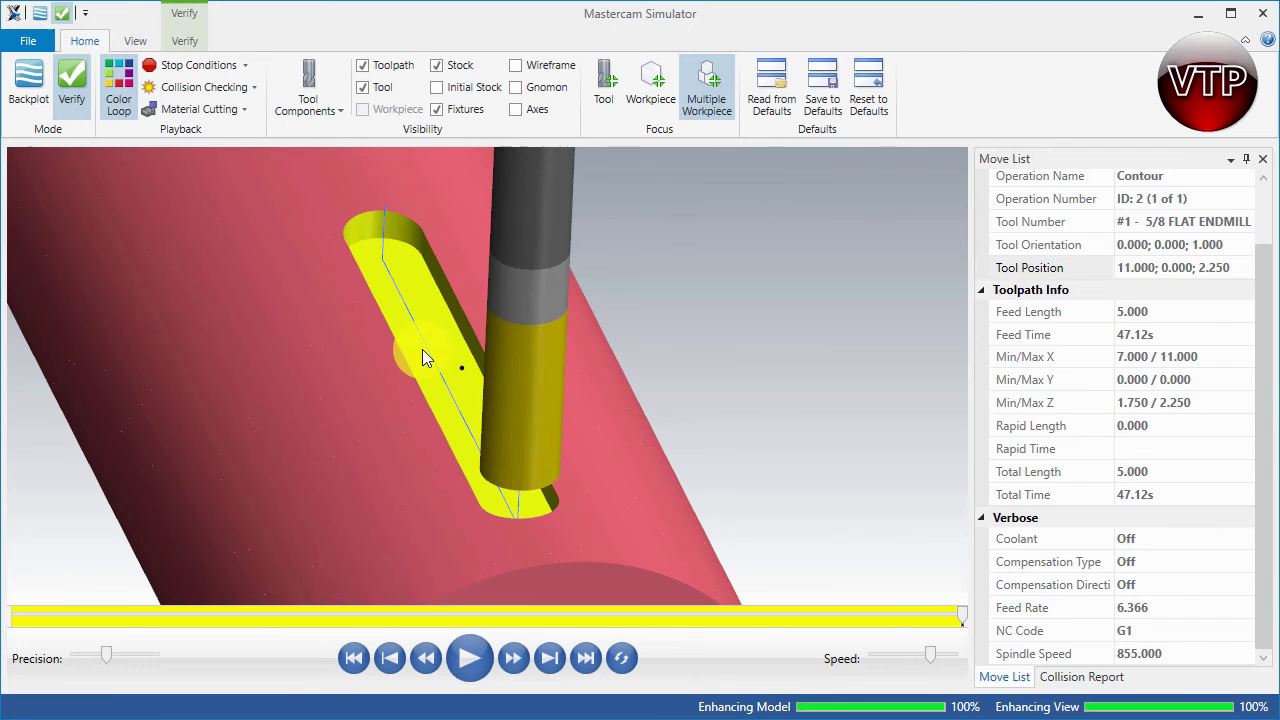
middle_click_drag(424, 256, 455, 256)
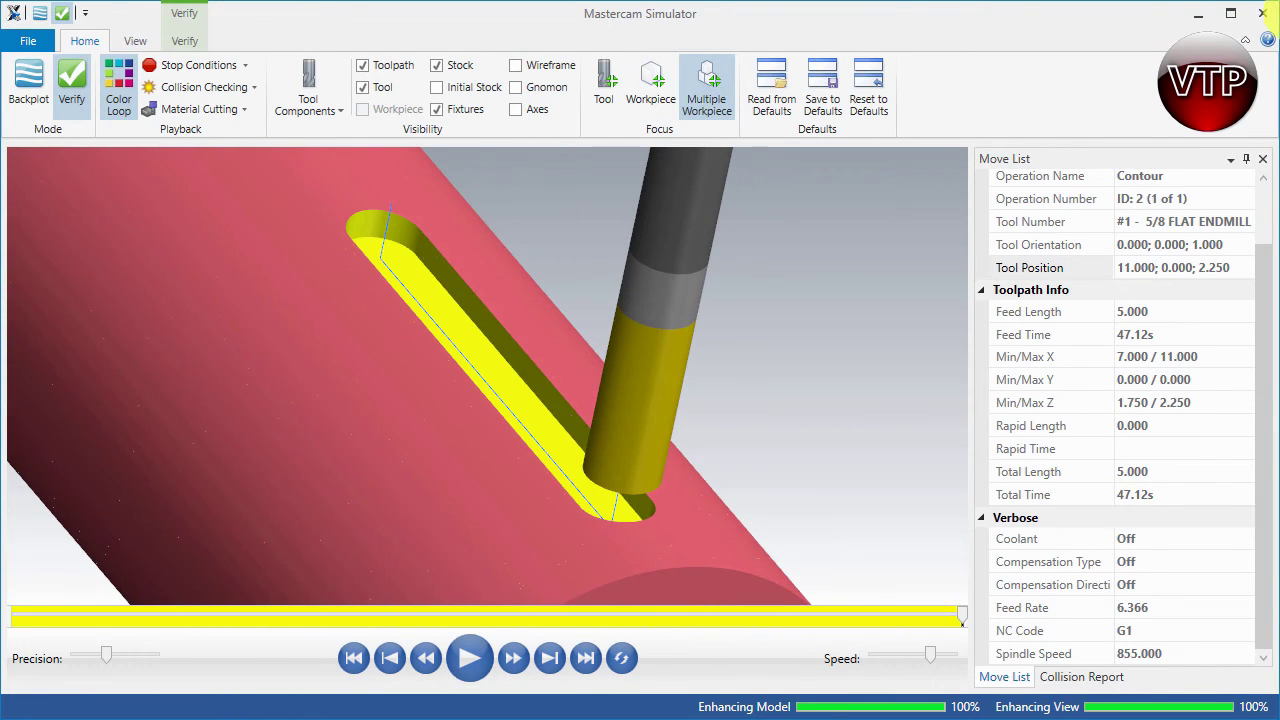
left_click(1267, 18)
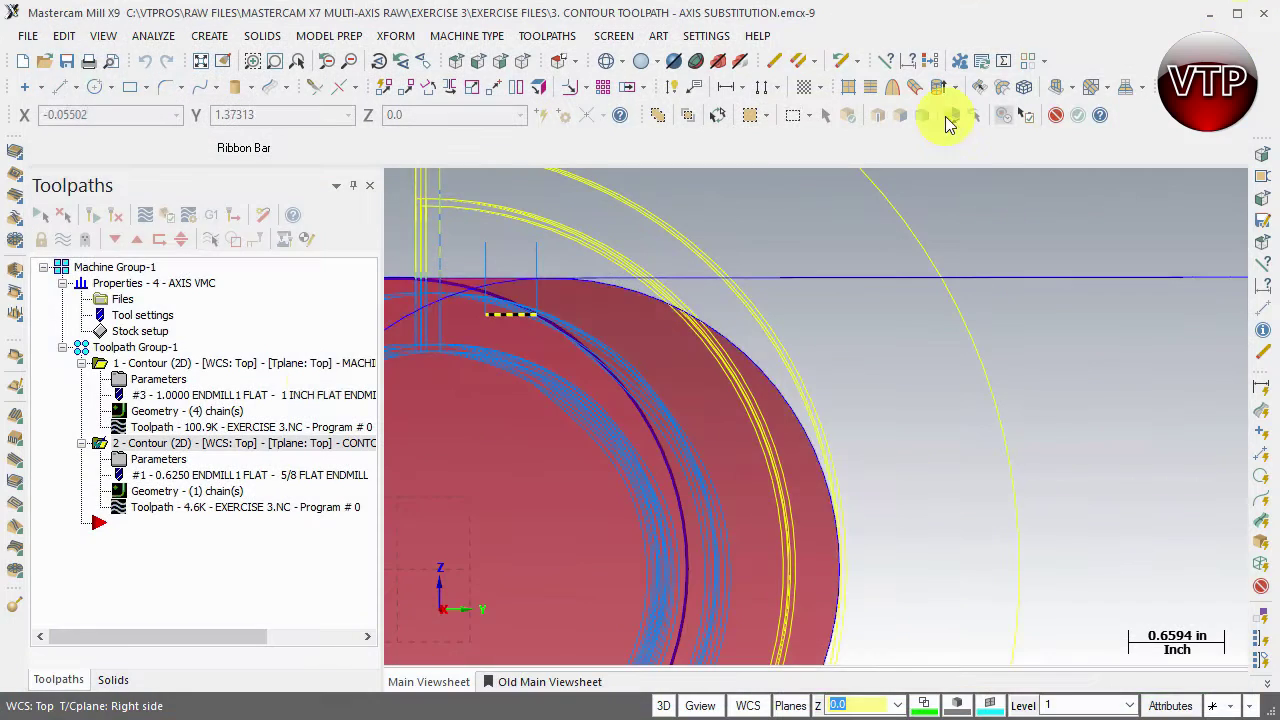
Step: Switch operation 2's compensation type to Computer and regenerate the slot toolpath
left_click(170, 461)
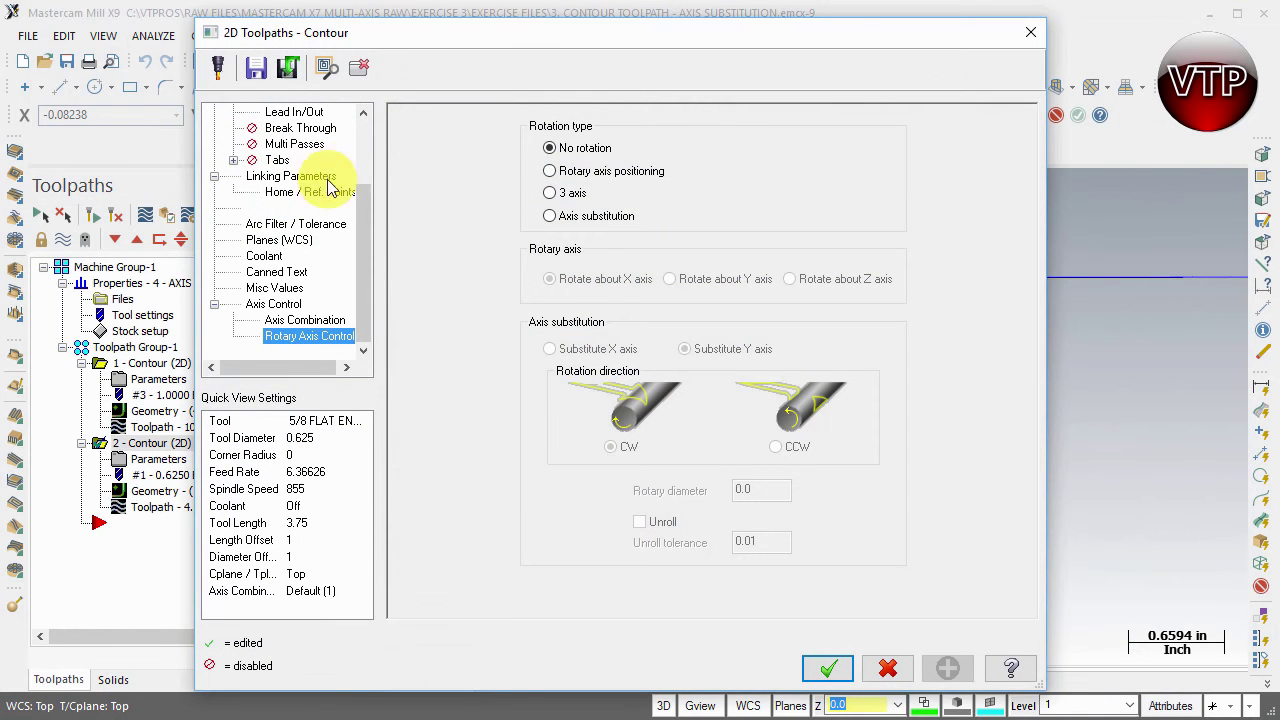
scroll(365, 140, "up", 2)
left_click(268, 177)
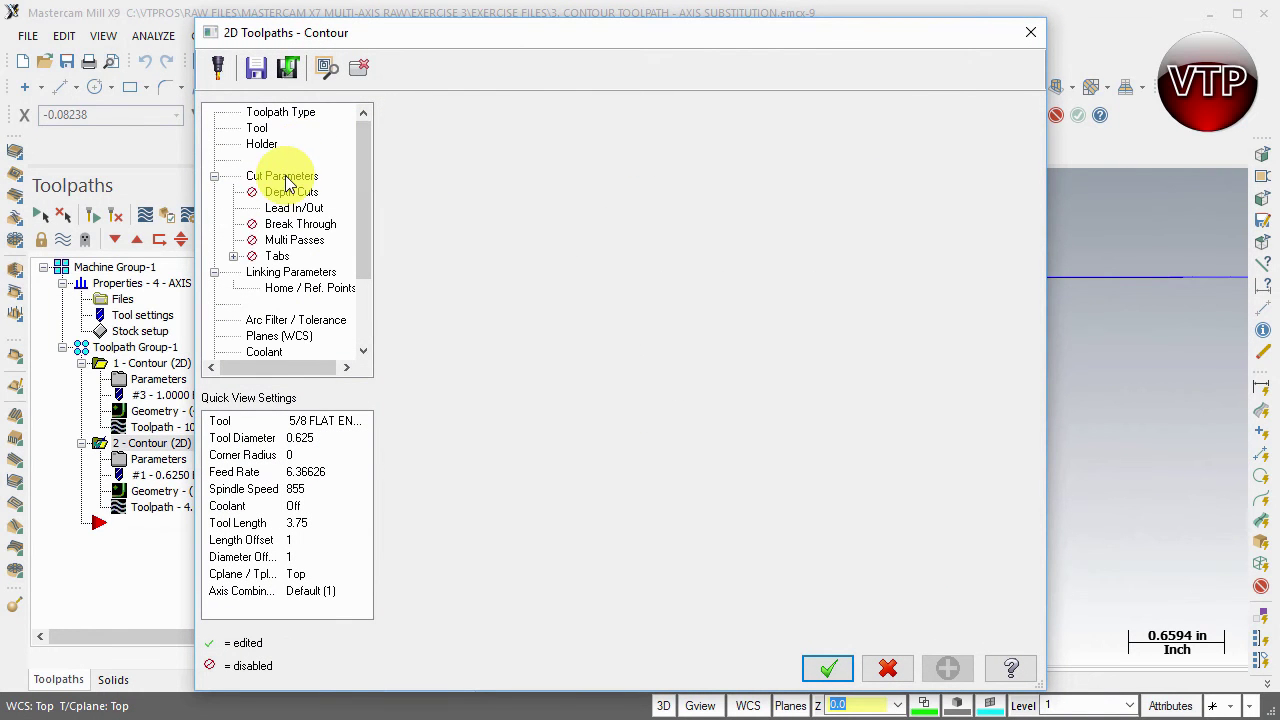
left_click(640, 149)
left_click(600, 163)
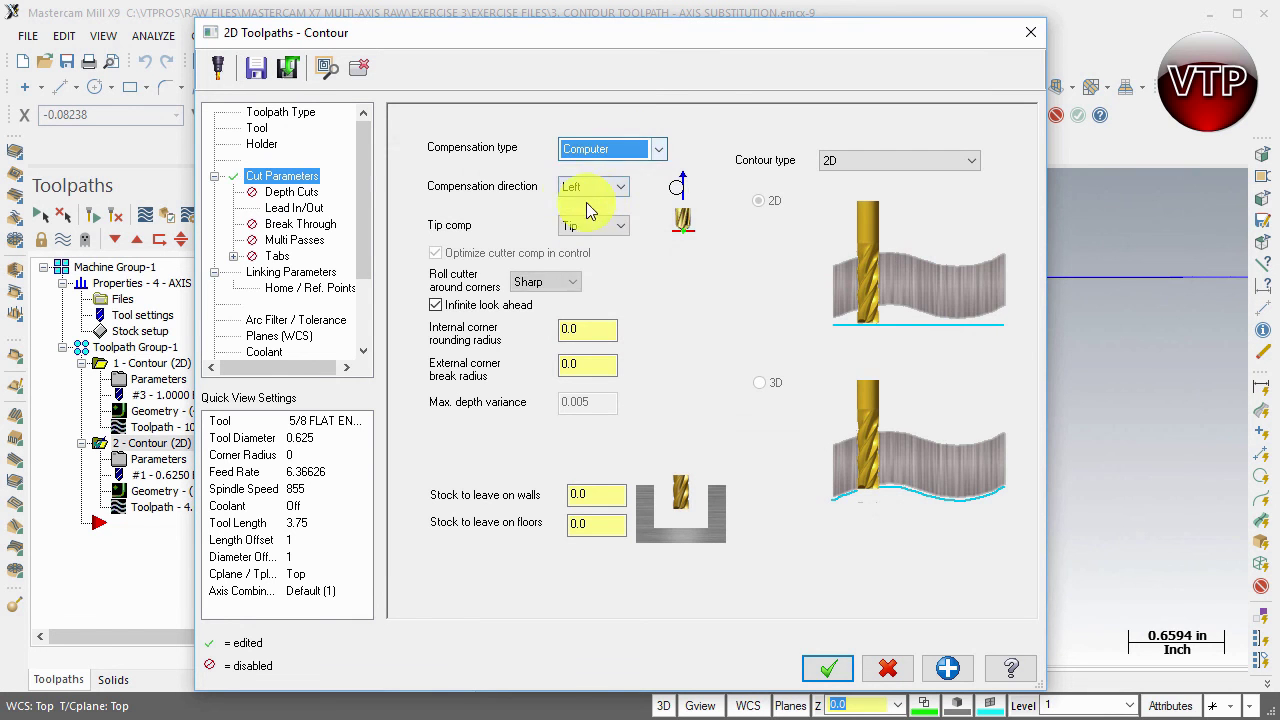
left_click(947, 668)
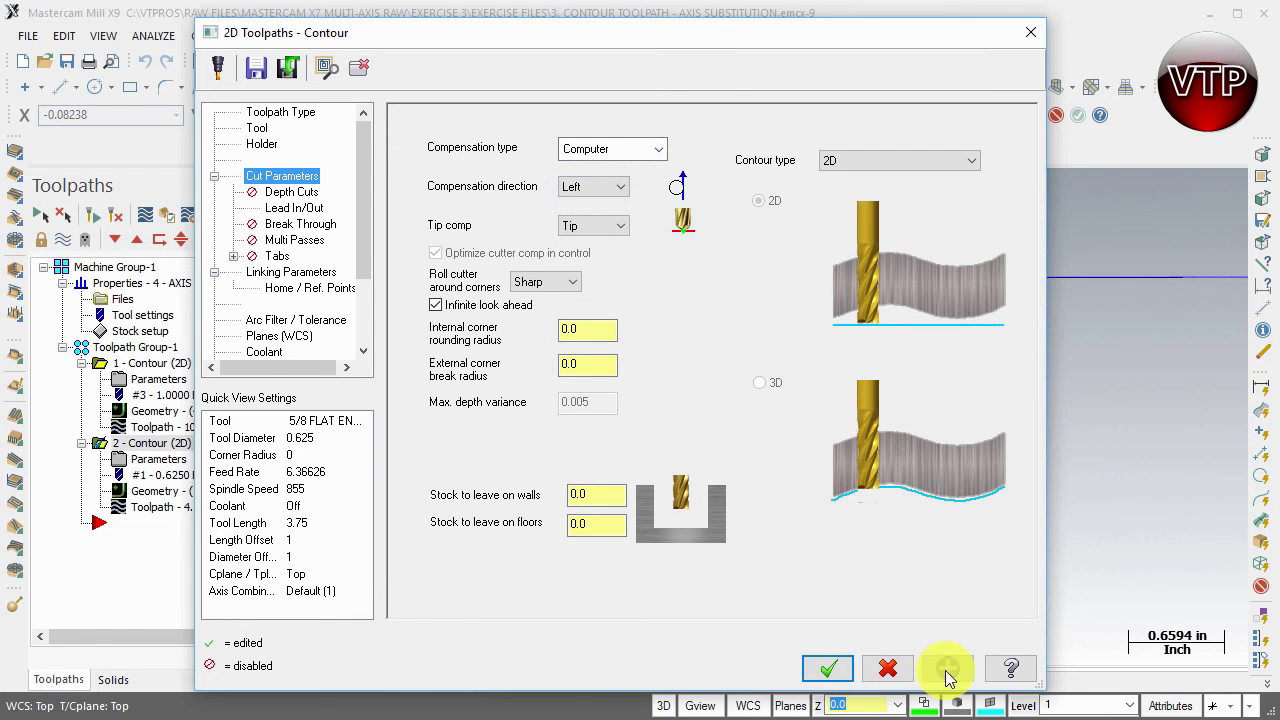
left_click(836, 670)
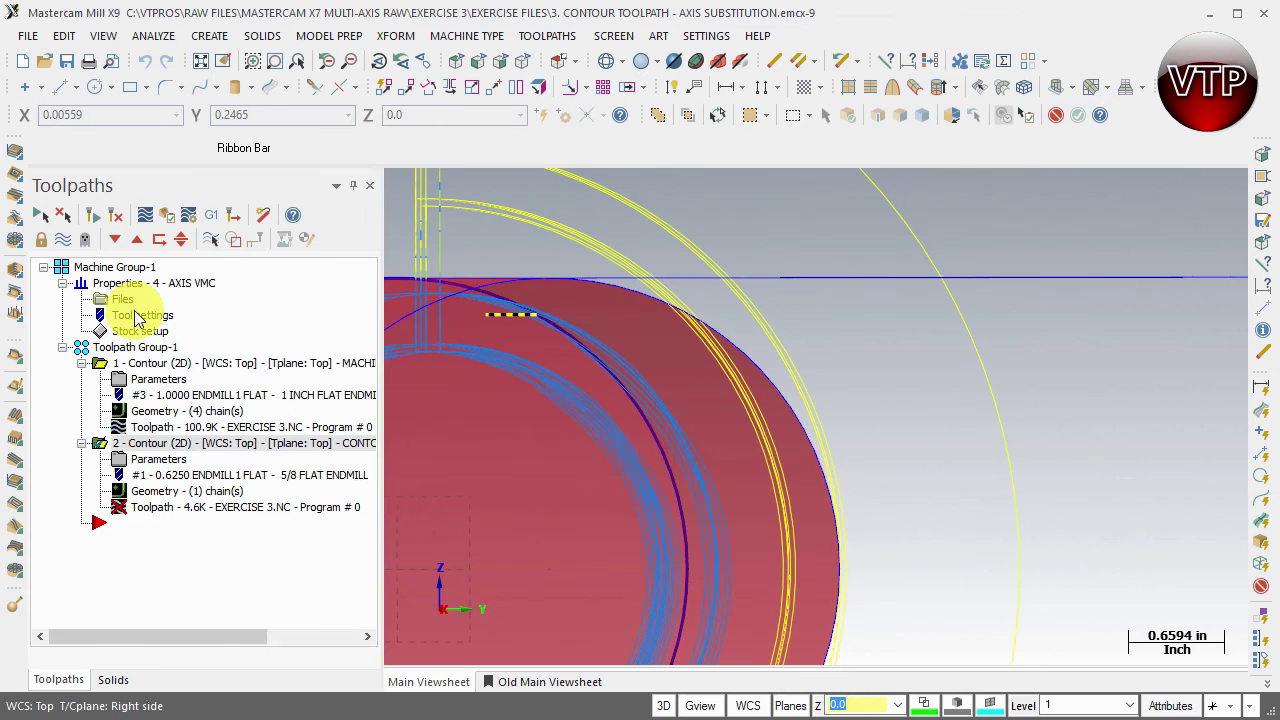
left_click(165, 216)
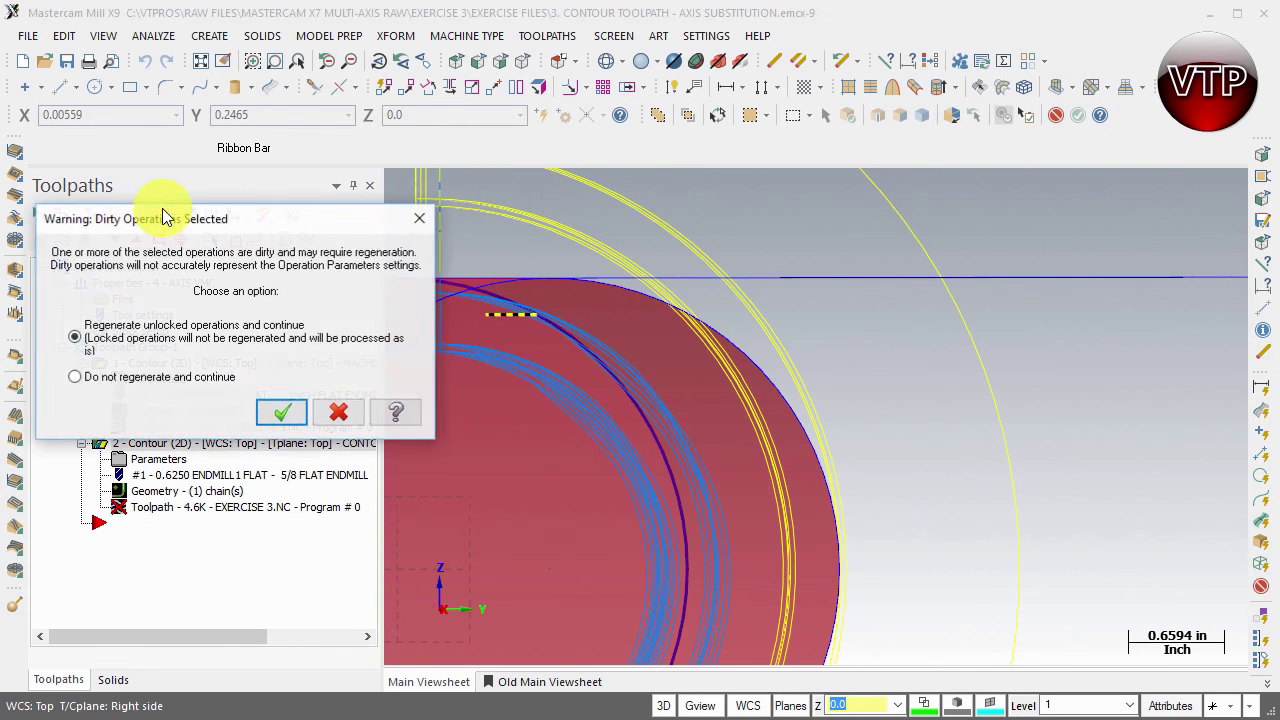
Step: Regenerate the outdated slot contour and play its left-compensated simulation, orbiting along the cylinder
left_click(275, 414)
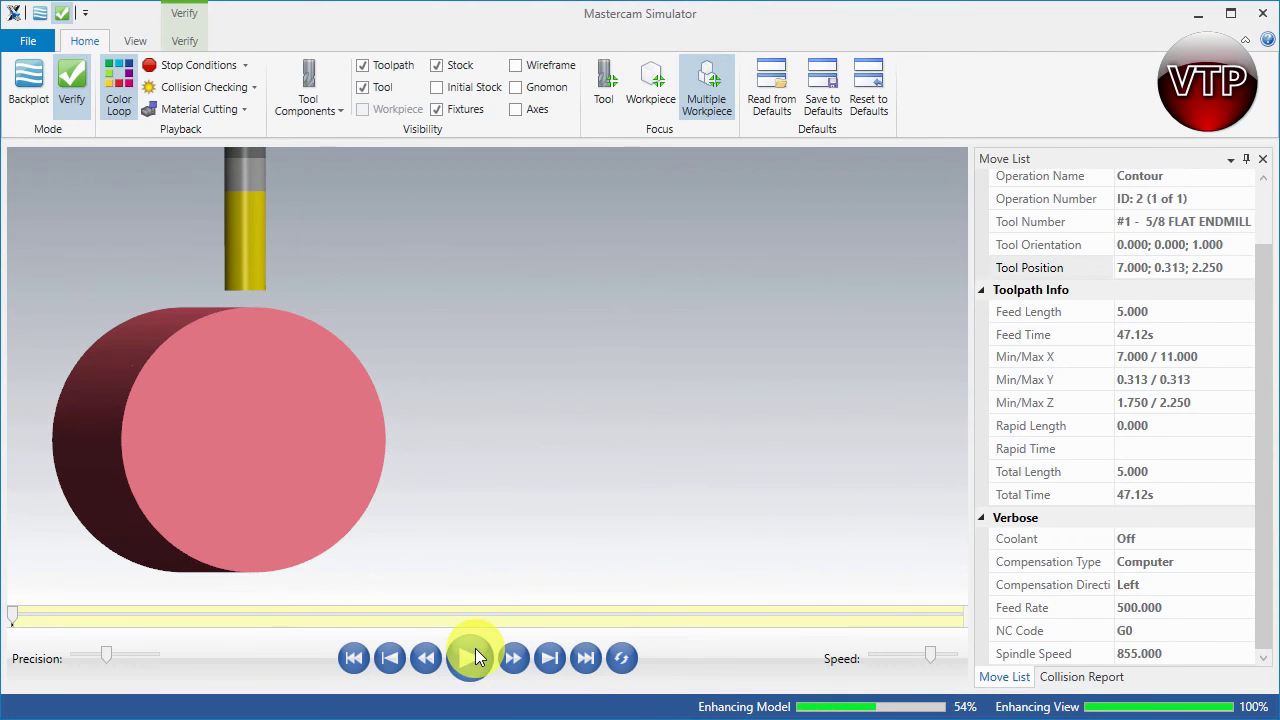
left_click(469, 657)
mouse_move(345, 379)
middle_mouse_down()
mouse_move(306, 280)
mouse_move(337, 277)
mouse_move(275, 212)
mouse_move(288, 241)
mouse_move(283, 214)
mouse_move(357, 206)
mouse_move(260, 204)
mouse_move(313, 189)
mouse_move(341, 200)
mouse_move(318, 209)
mouse_move(300, 206)
mouse_move(416, 147)
middle_mouse_up()
scroll(304, 280, "up", 5)
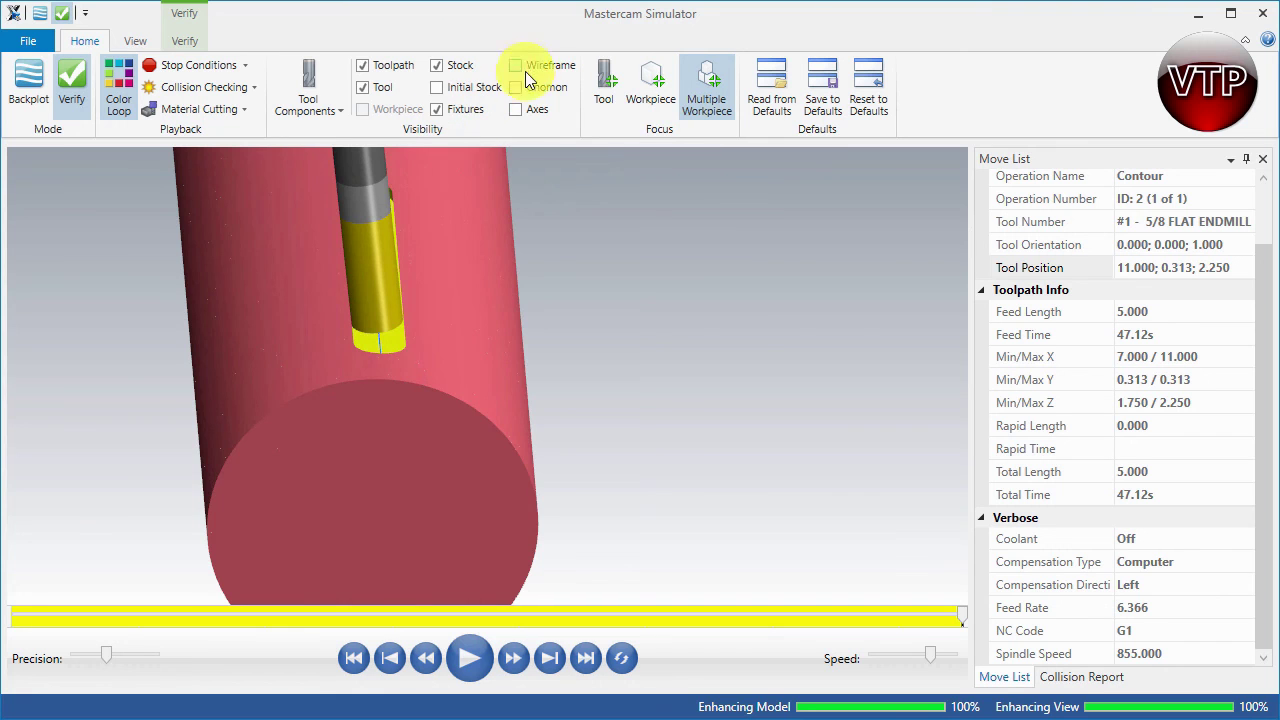
middle_click_drag(445, 241, 489, 219)
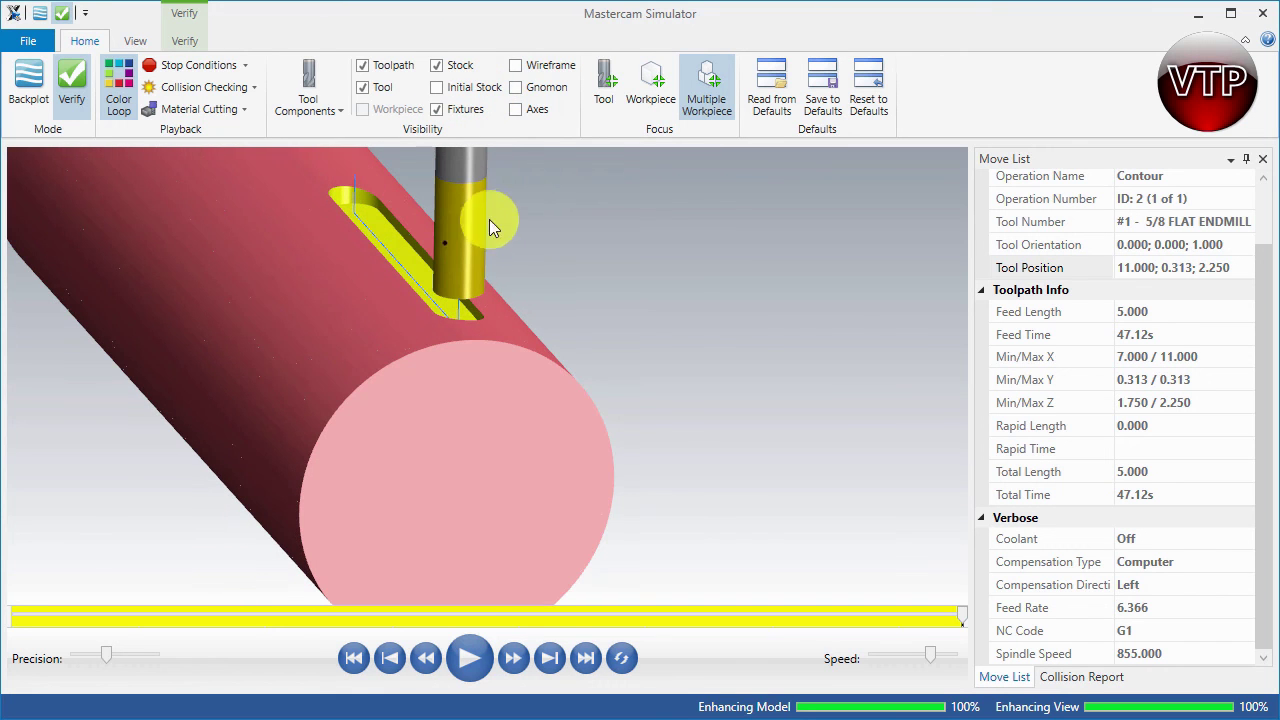
Step: Show wireframe edges, view the cylinder end-on from the Right, and close the Simulator
left_click(516, 66)
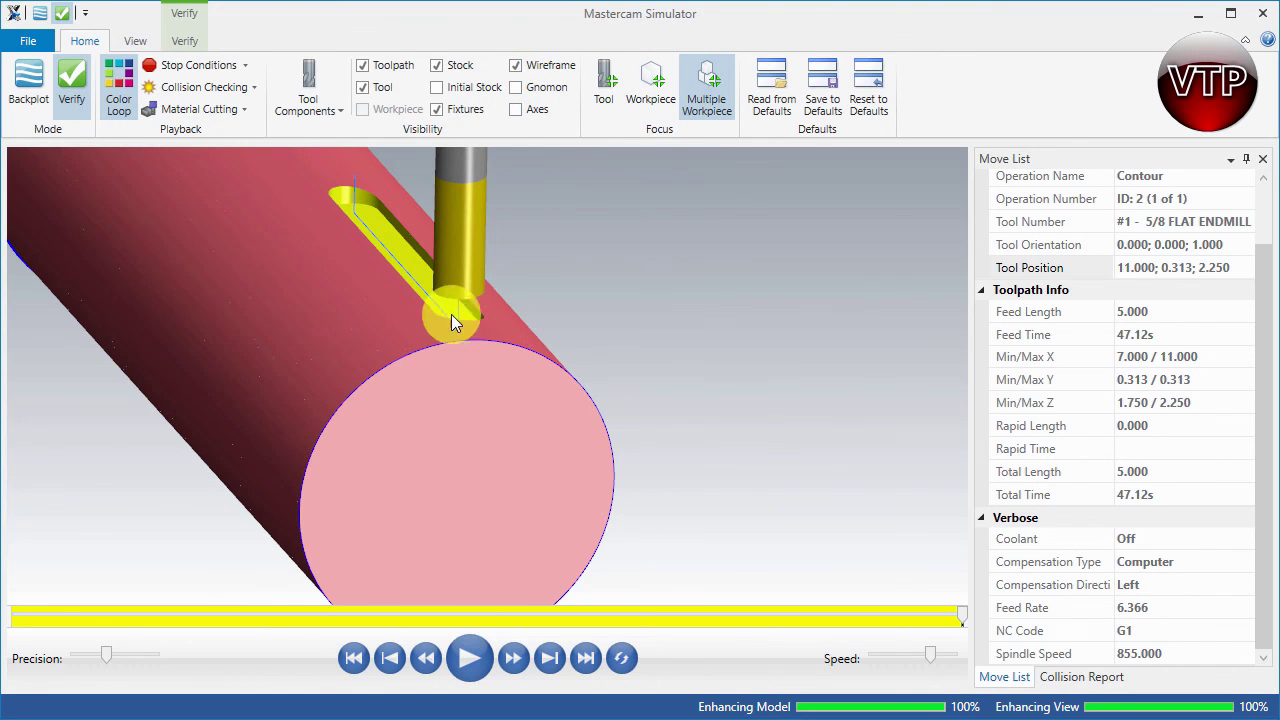
left_click(140, 41)
left_click(226, 87)
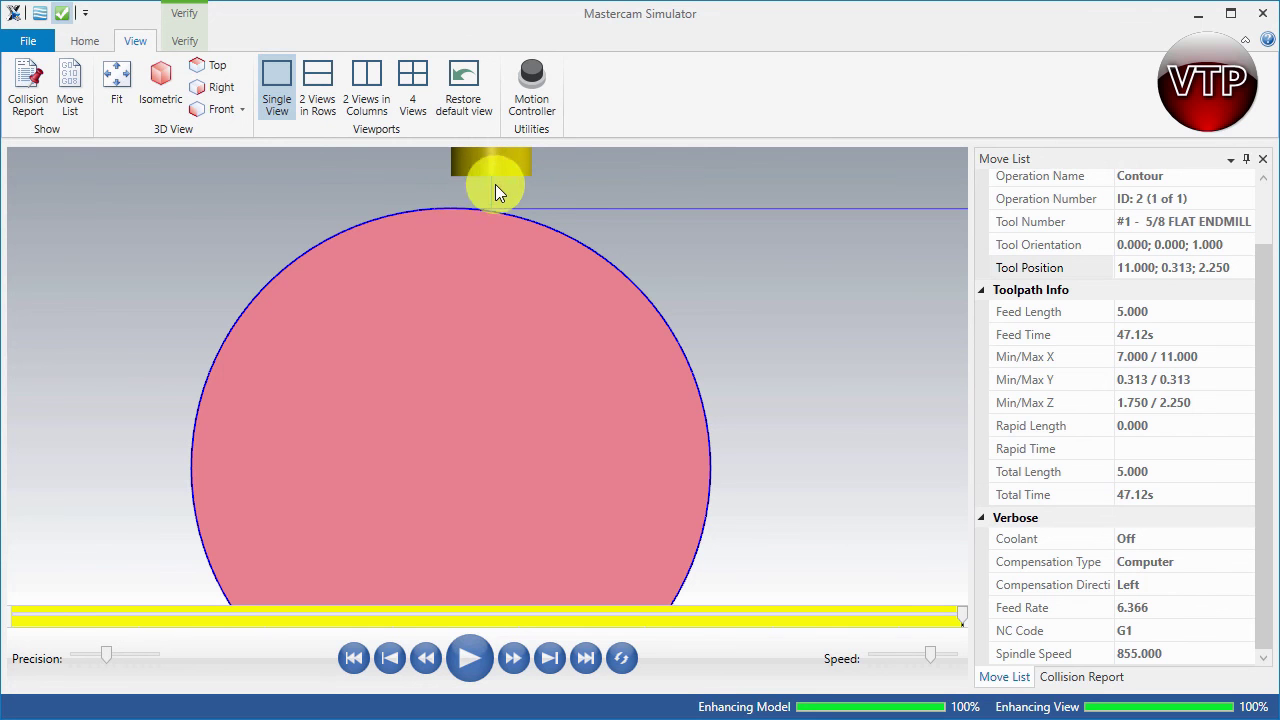
left_click(1266, 20)
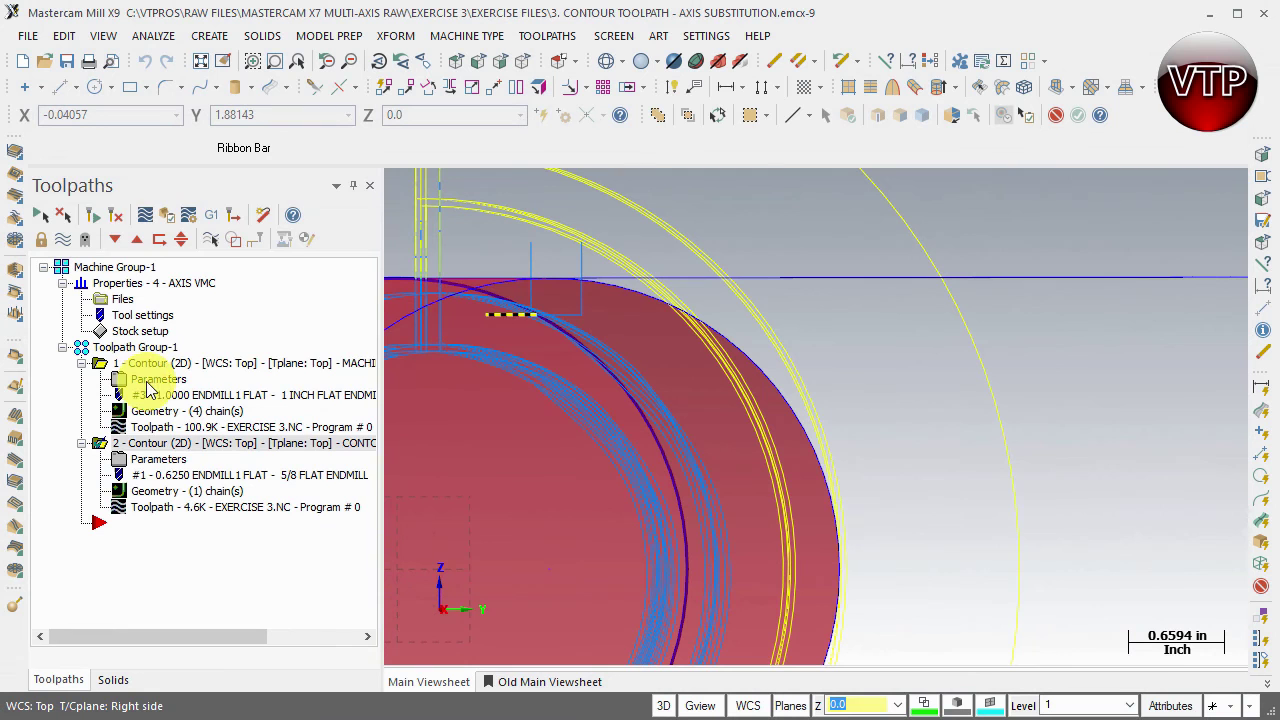
Step: Set the slot contour's compensation type to Off, regenerate it, and view the cylinder tilted
left_click(122, 459)
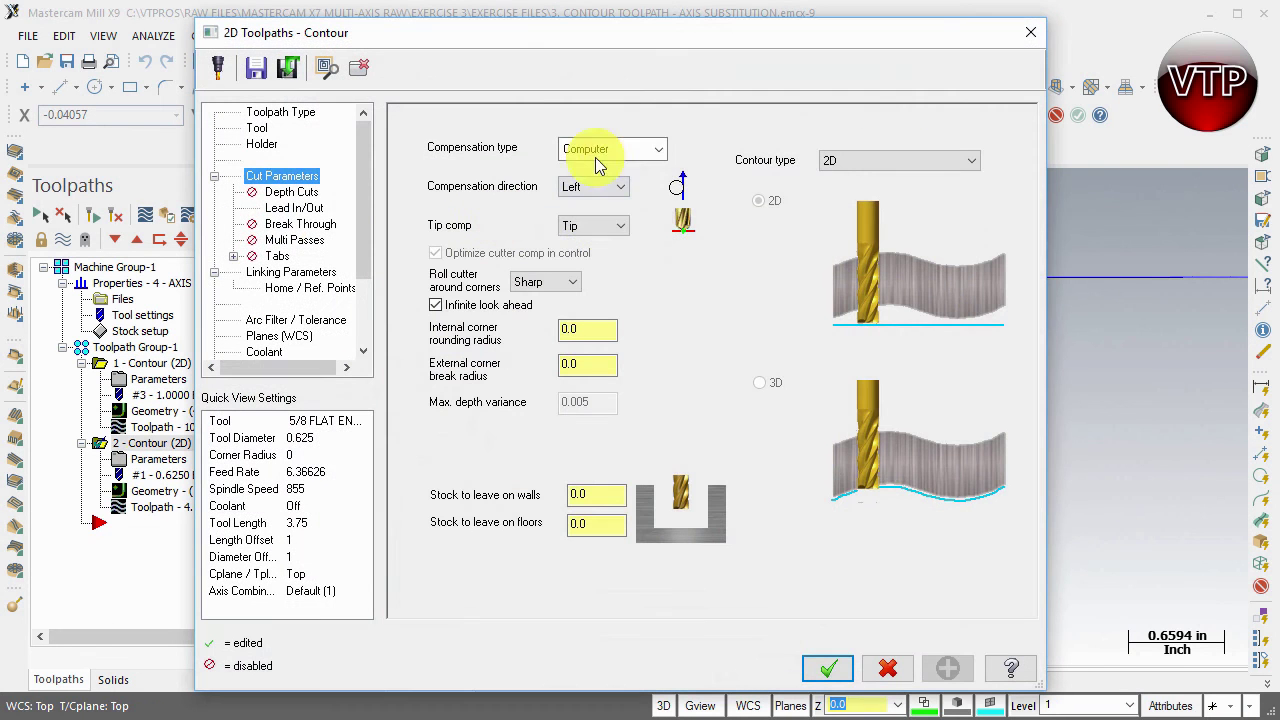
left_click(597, 165)
left_click(571, 237)
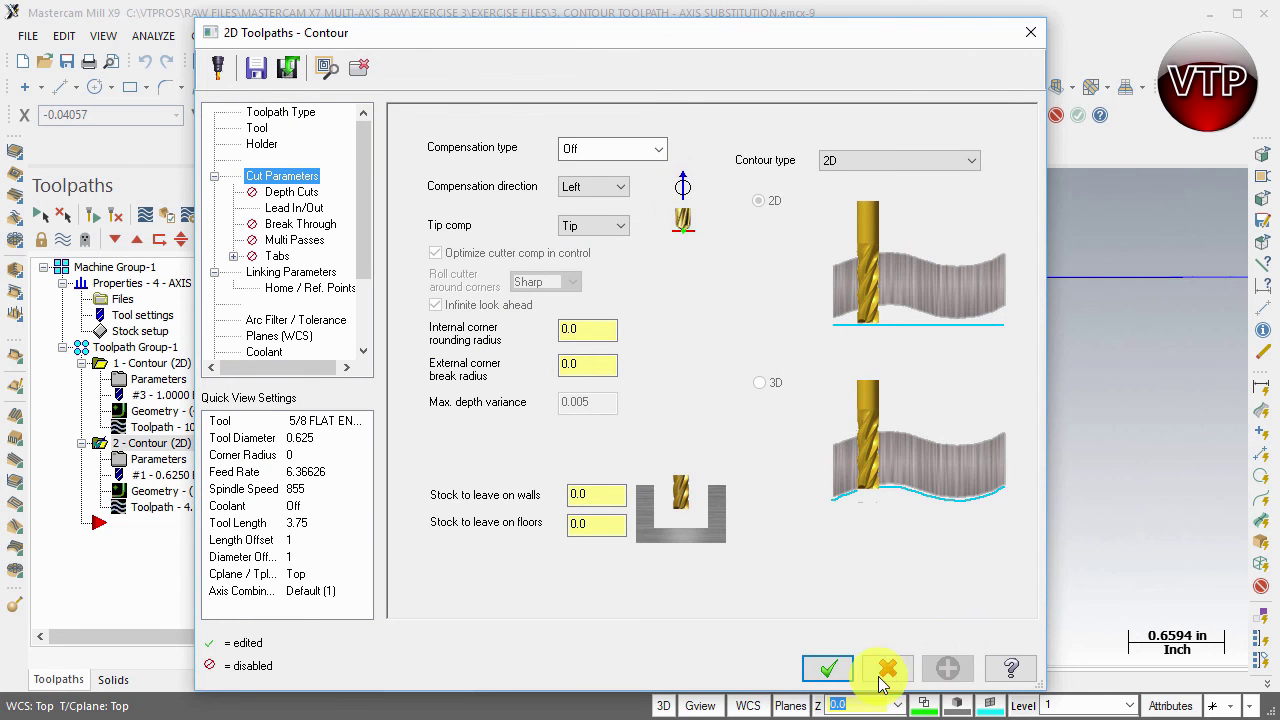
left_click(828, 670)
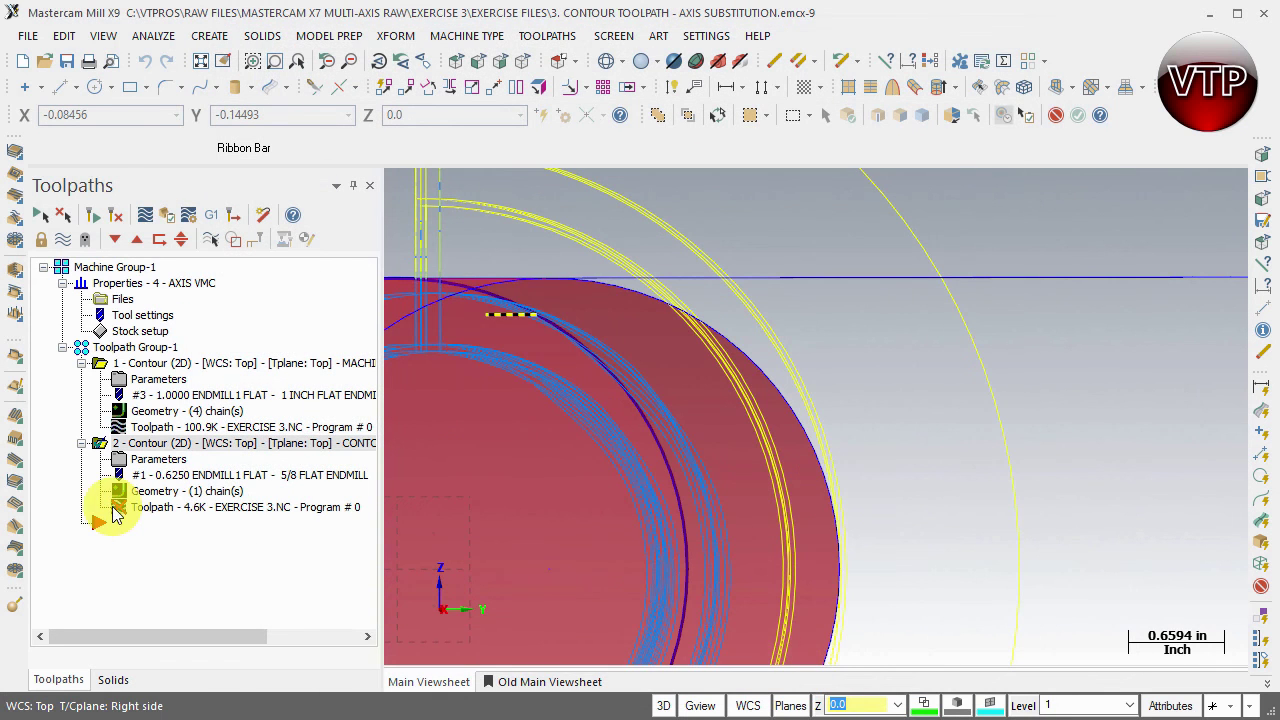
left_click(97, 221)
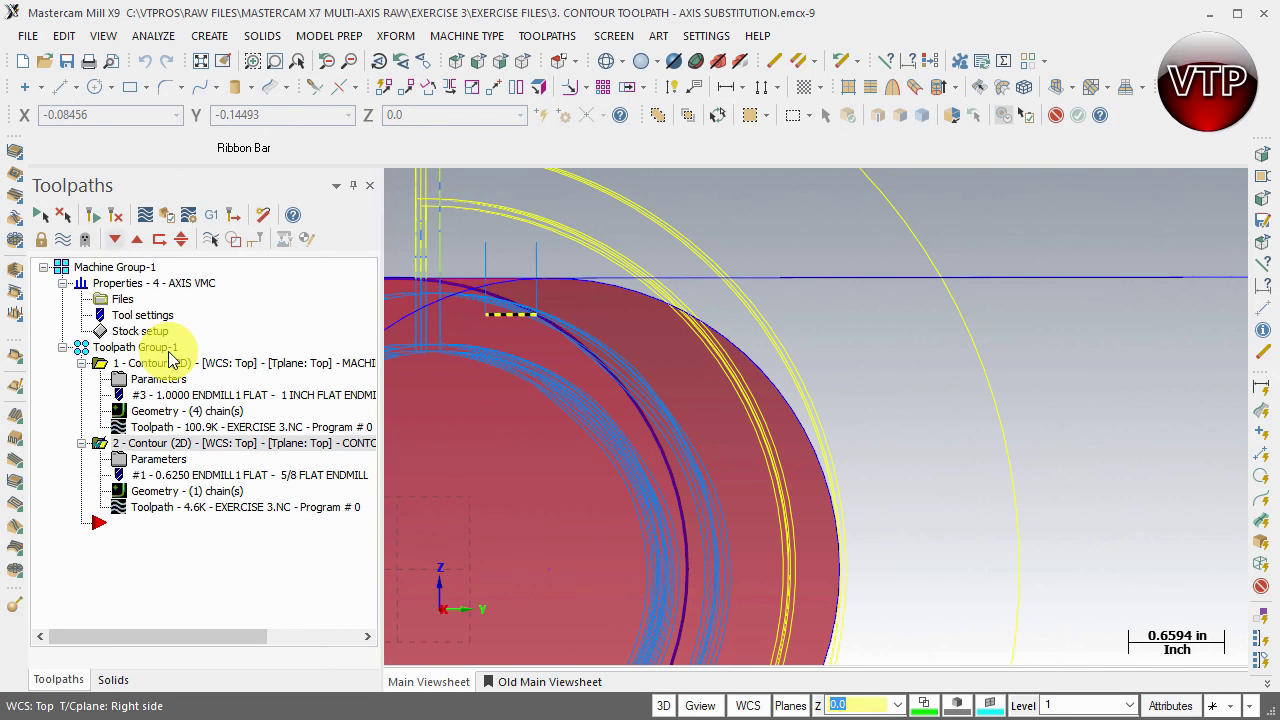
scroll(530, 430, "down", 5)
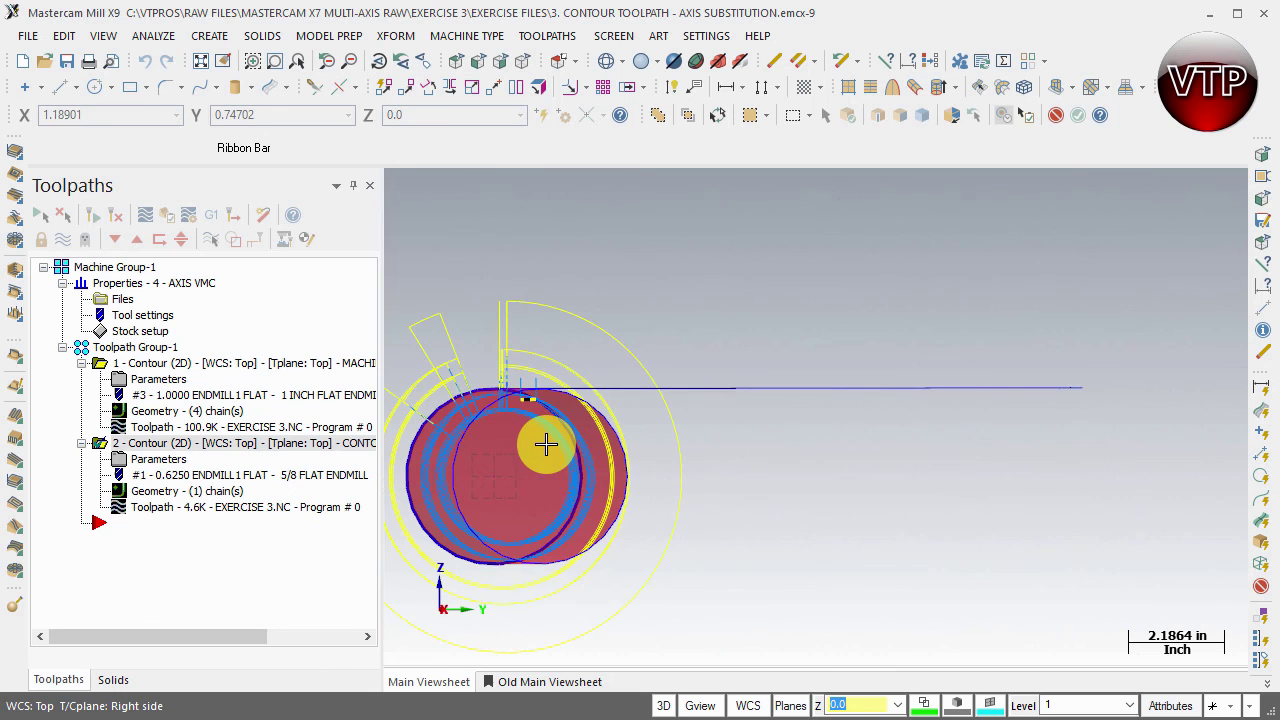
middle_click_drag(545, 445, 566, 469)
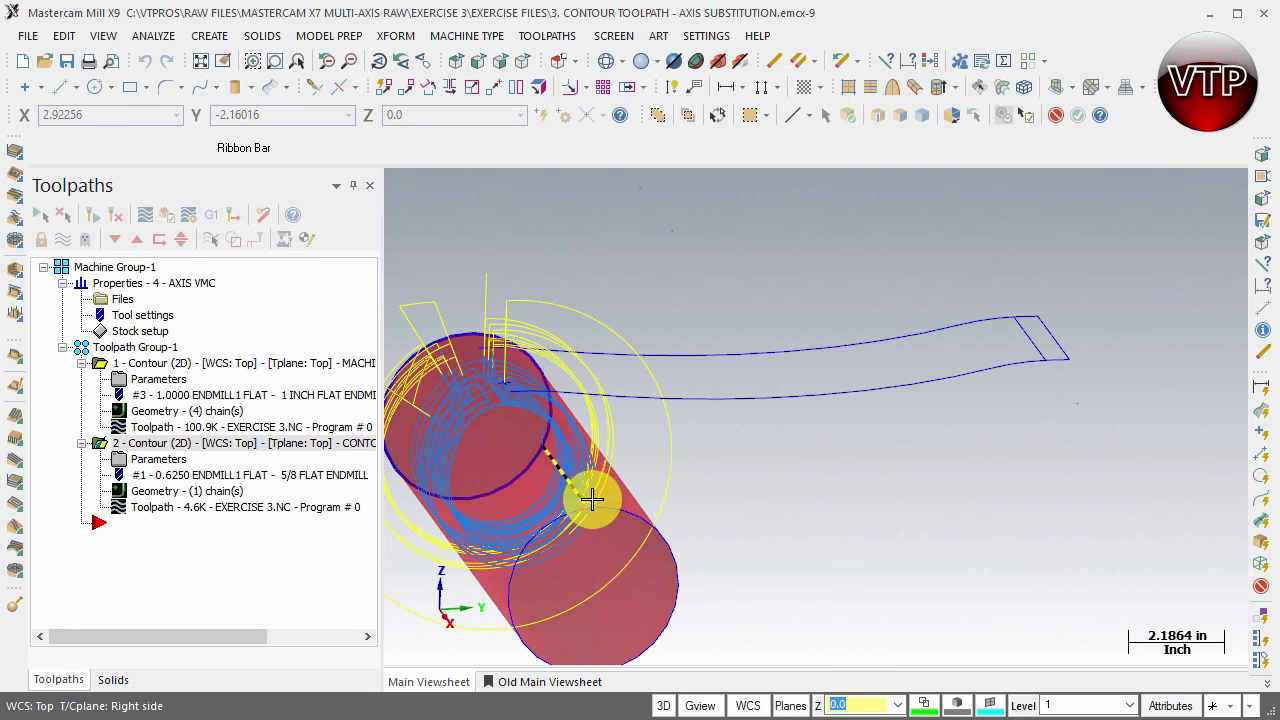